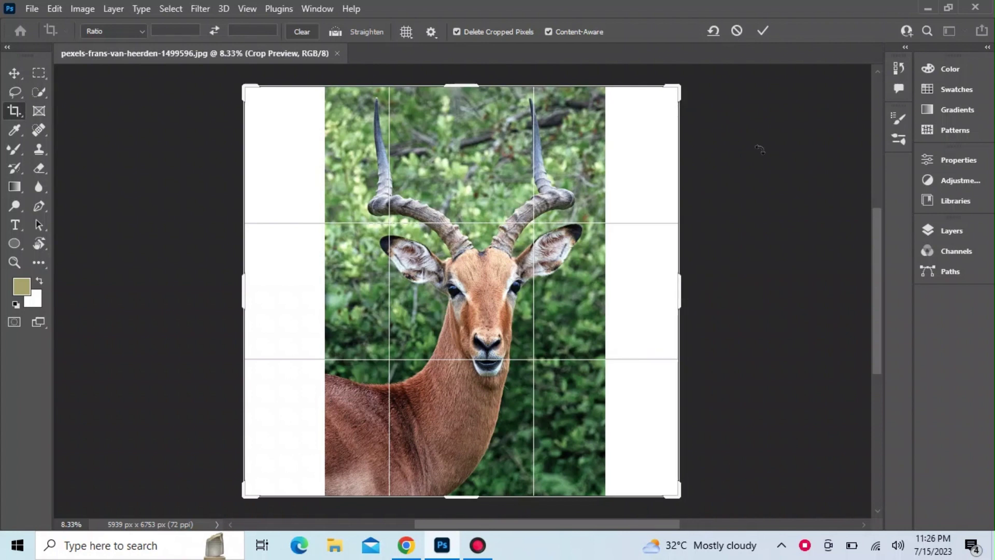
Apply the widened crop so Content-Aware fills the empty areas on both sides of the photo
{"action": "left_click", "coordinate": [761, 30]}
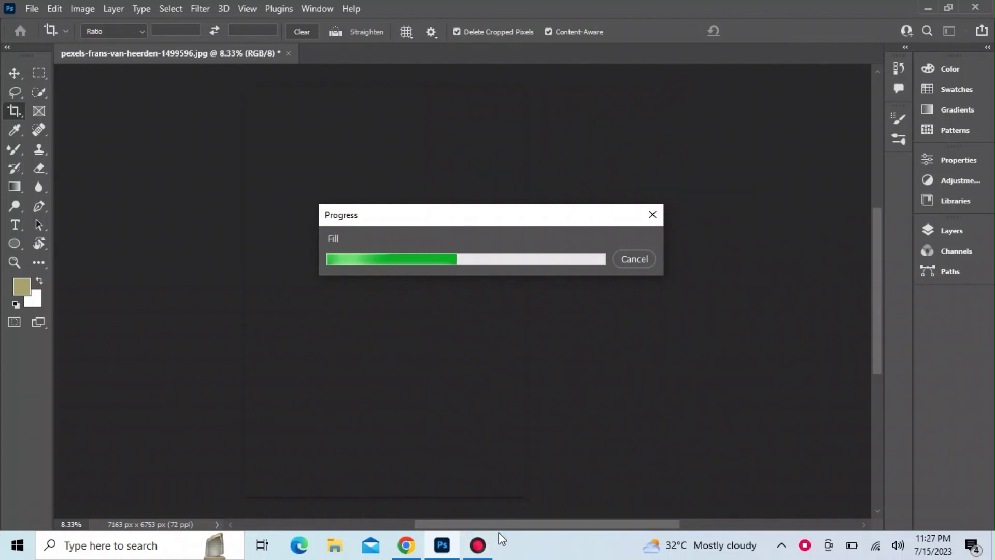
{"action": "mouse_move", "coordinate": [495, 539]}
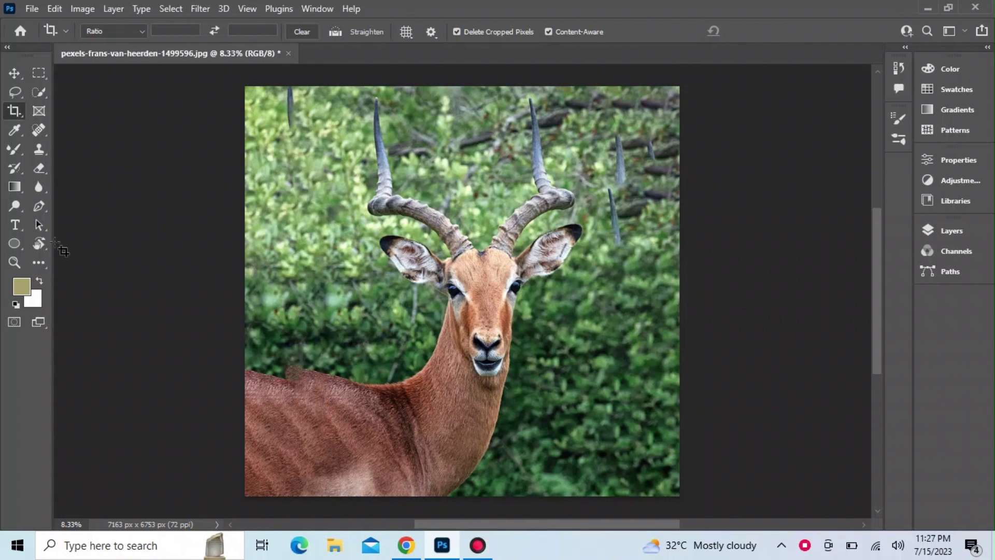
Select both of the antelope's horns with the Quick Selection tool, keeping the layer list open
{"action": "left_click", "coordinate": [40, 94]}
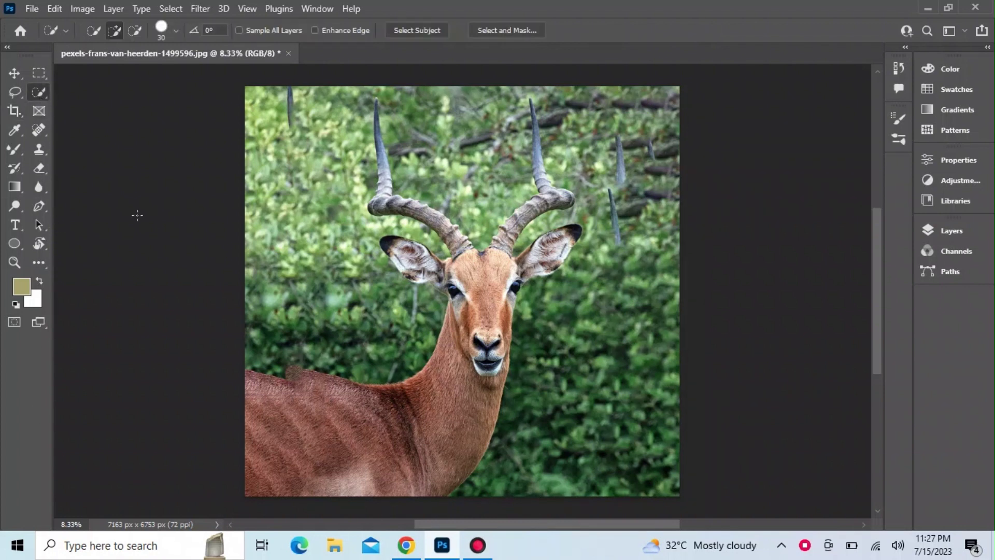
{"action": "left_click", "coordinate": [927, 231]}
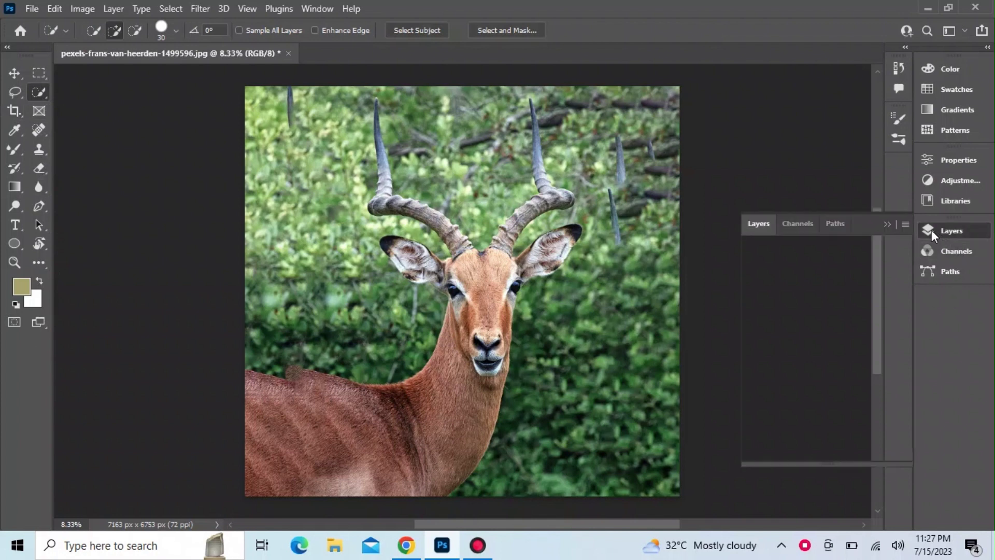
{"action": "left_click", "coordinate": [371, 104]}
{"action": "mouse_move", "coordinate": [371, 104]}
{"action": "left_mouse_down"}
{"action": "mouse_move", "coordinate": [391, 186]}
{"action": "mouse_move", "coordinate": [371, 212]}
{"action": "mouse_move", "coordinate": [424, 213]}
{"action": "mouse_move", "coordinate": [455, 228]}
{"action": "mouse_move", "coordinate": [464, 254]}
{"action": "mouse_move", "coordinate": [520, 242]}
{"action": "mouse_move", "coordinate": [521, 210]}
{"action": "mouse_move", "coordinate": [572, 197]}
{"action": "mouse_move", "coordinate": [544, 191]}
{"action": "mouse_move", "coordinate": [528, 100]}
{"action": "left_mouse_up"}
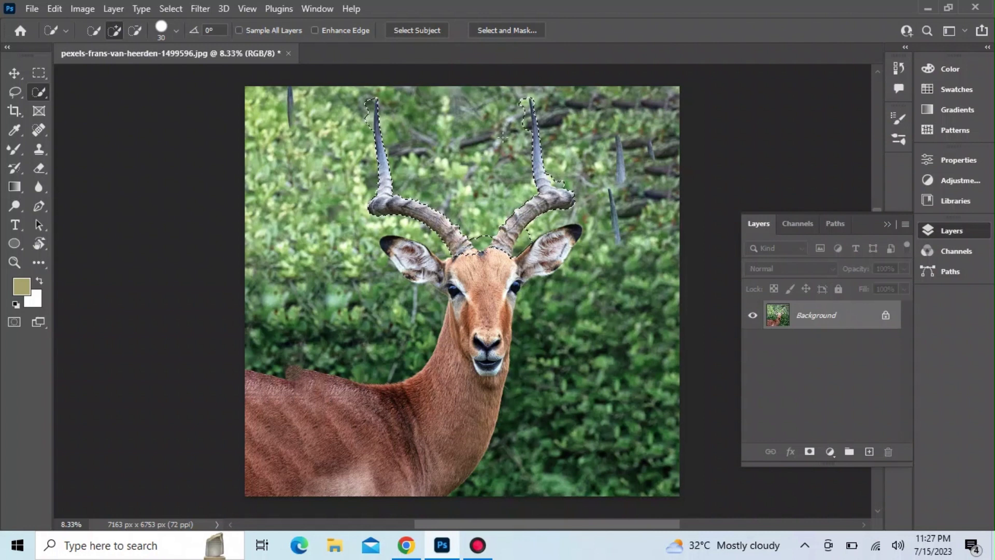
Subtract the stray foliage around and between the horns from the selection, and copy the horns to a new layer
{"action": "key", "text": "alt"}
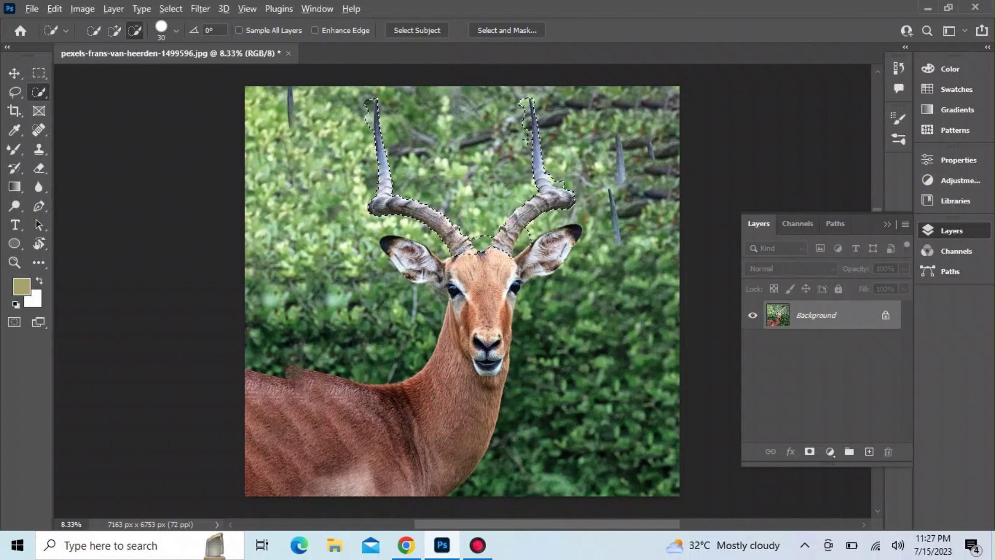
{"action": "left_click", "coordinate": [526, 125], "text": "alt"}
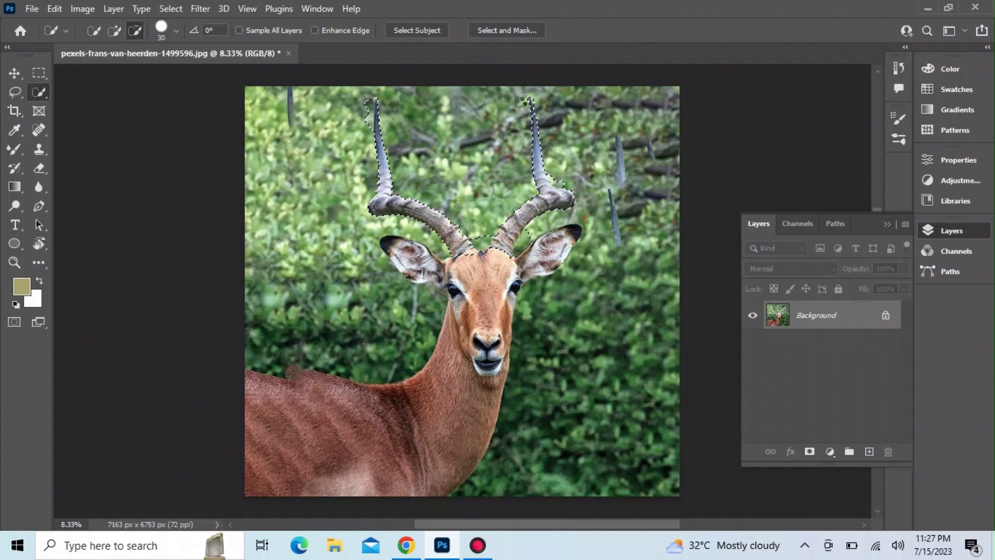
{"action": "key", "text": "alt"}
{"action": "key", "text": "alt"}
{"action": "left_click", "coordinate": [550, 167], "text": "alt"}
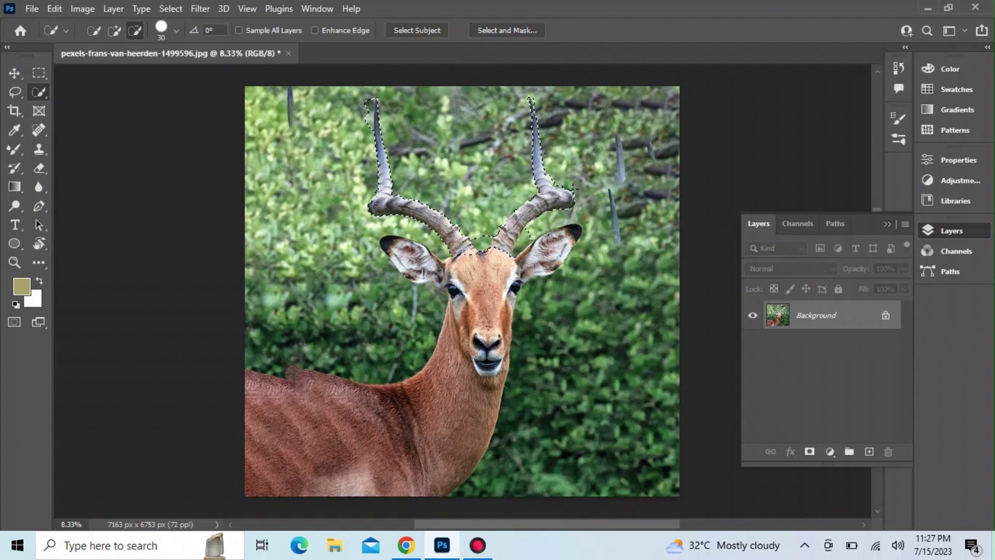
{"action": "key", "text": "alt"}
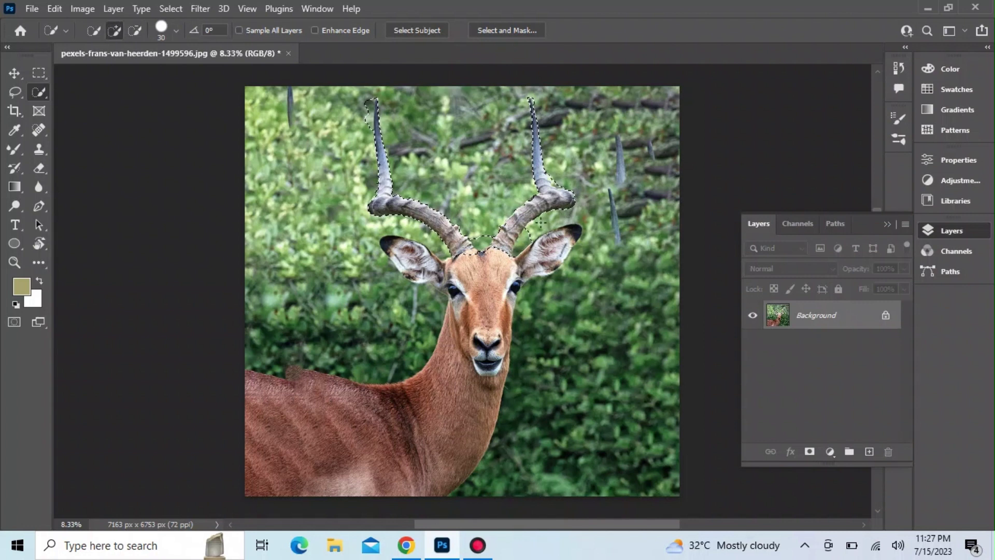
{"action": "key", "text": "alt"}
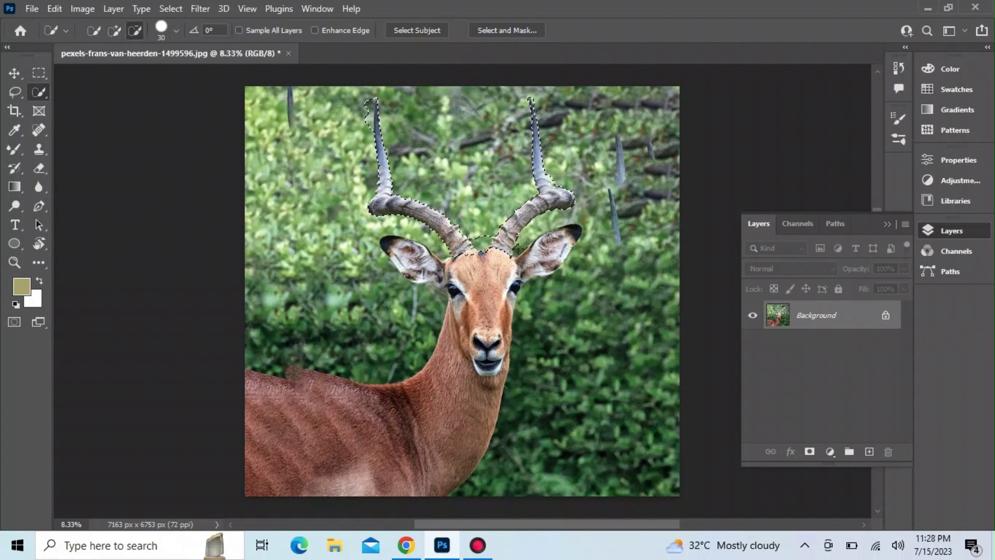
{"action": "key", "text": "alt"}
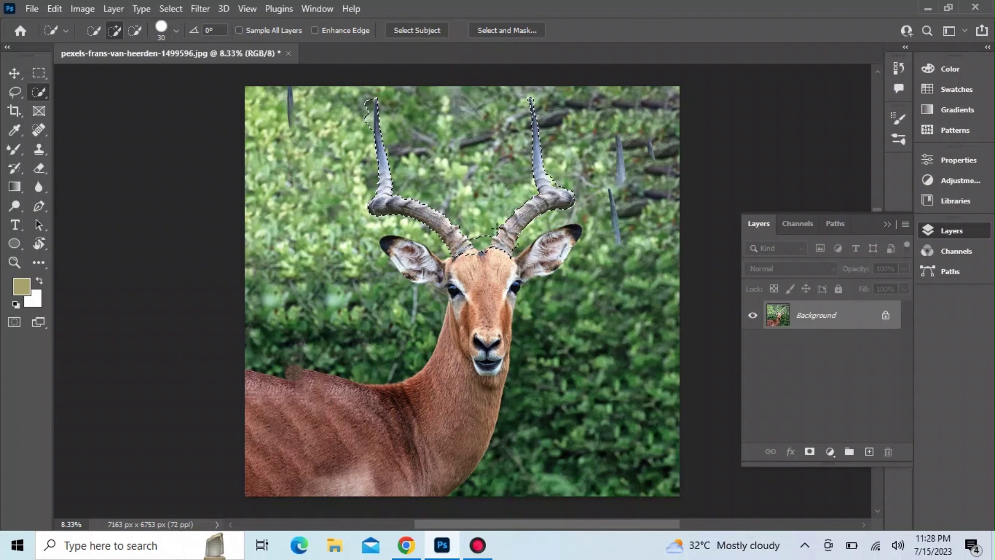
{"action": "key", "text": "alt"}
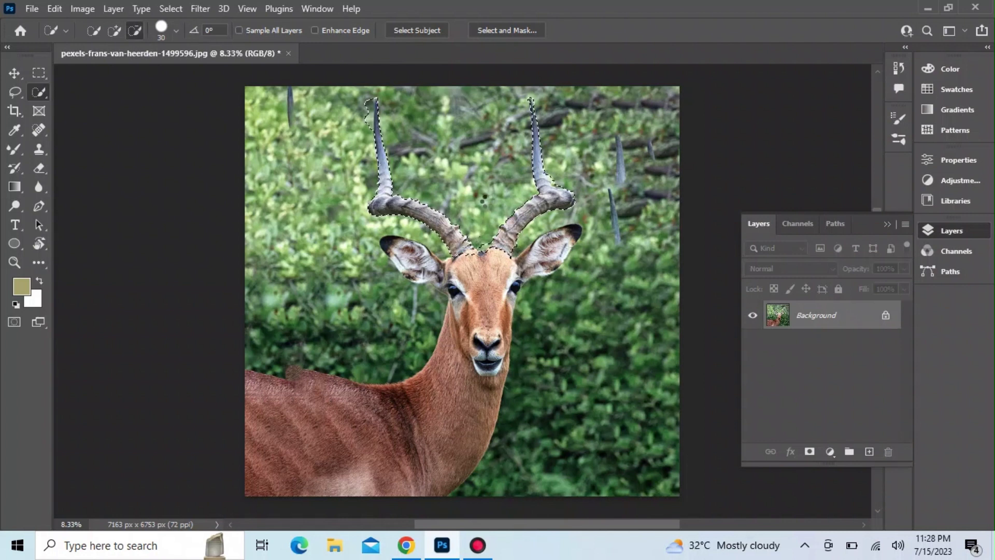
{"action": "key", "text": "alt"}
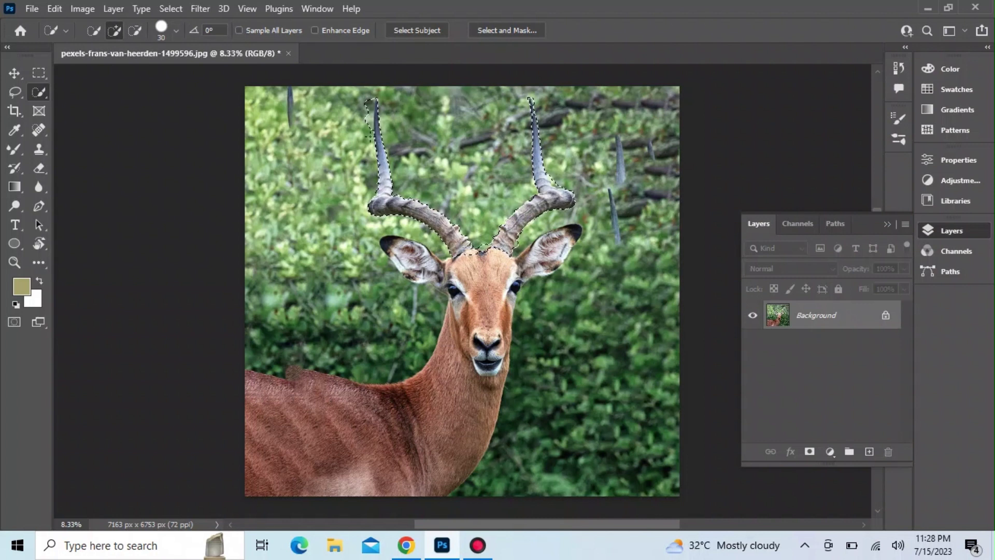
{"action": "key", "text": "alt"}
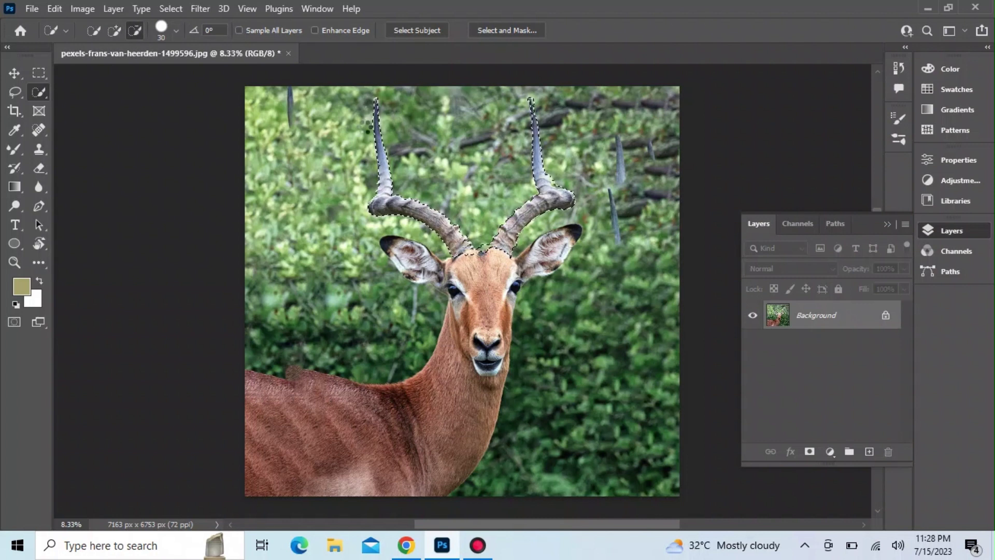
{"action": "key", "text": "alt"}
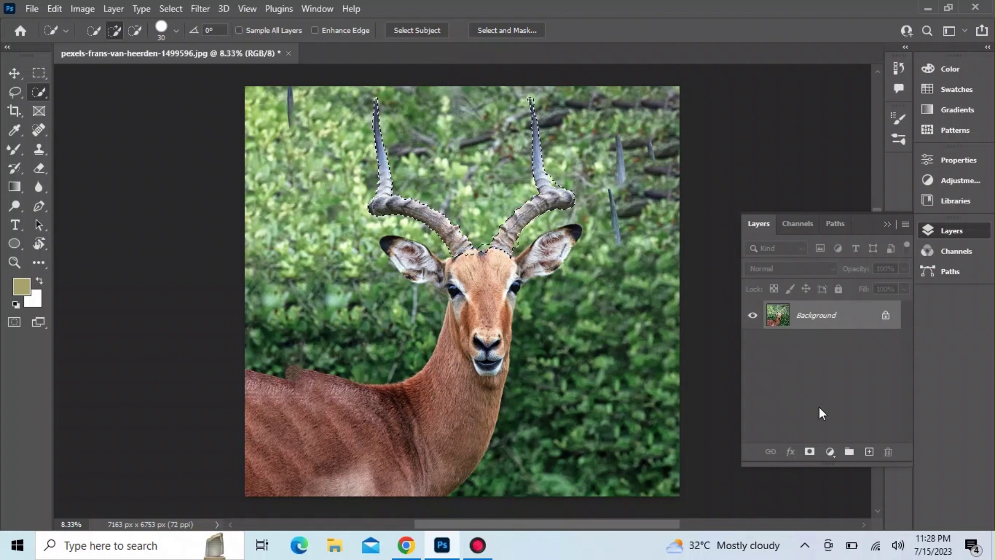
{"action": "key", "text": "ctrl+j"}
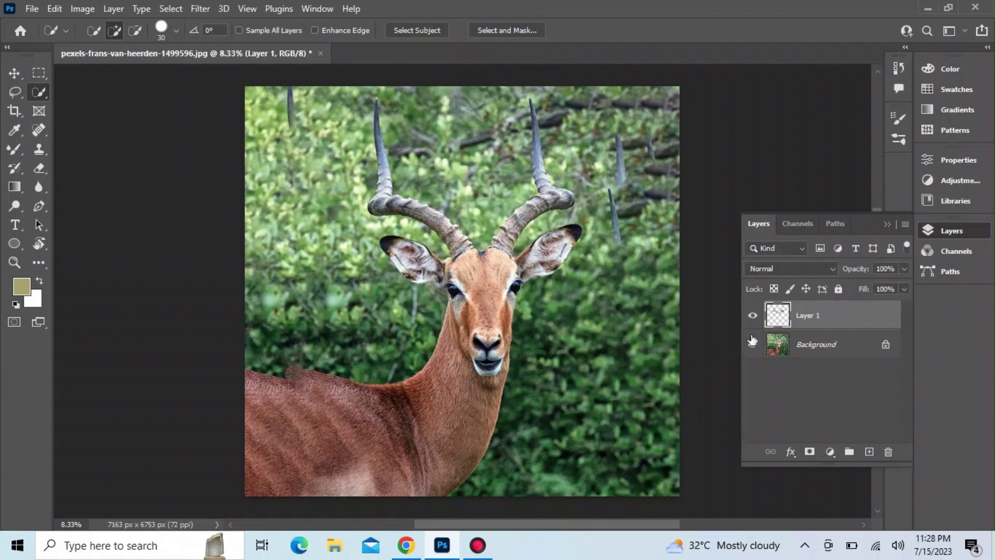
Select the whole antelope on the Background layer with Select Subject and subtract the foliage between the horns and ears
{"action": "left_click", "coordinate": [776, 349]}
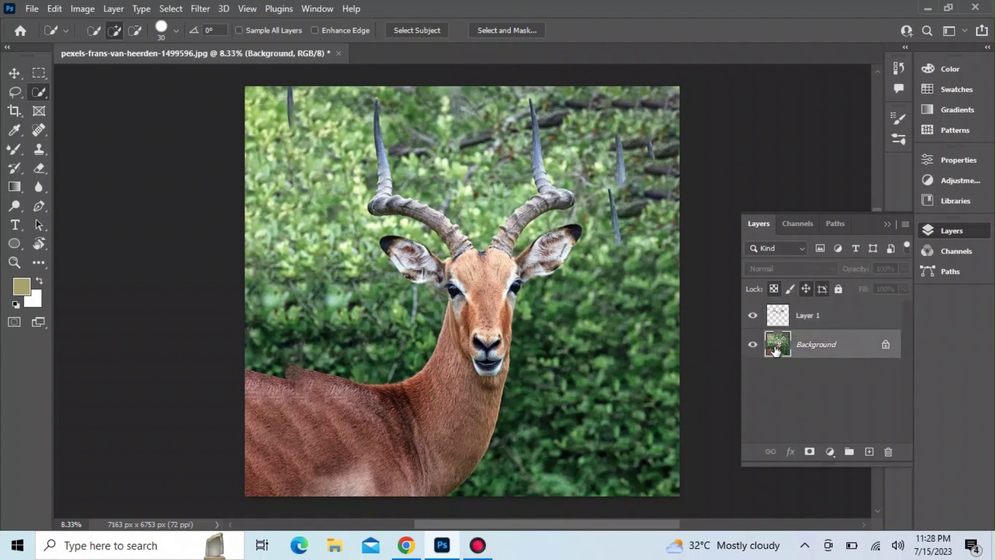
{"action": "left_click", "coordinate": [425, 30]}
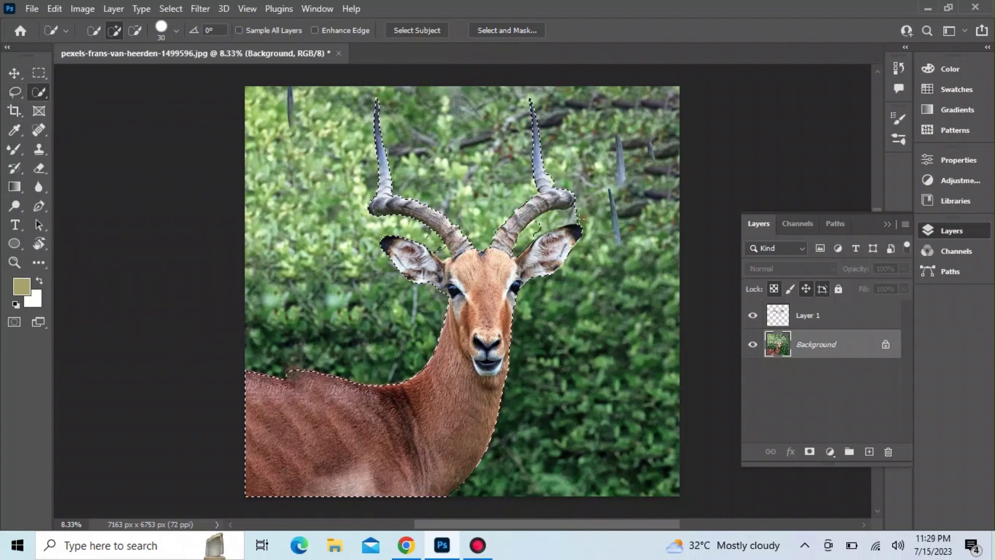
{"action": "key", "text": "alt"}
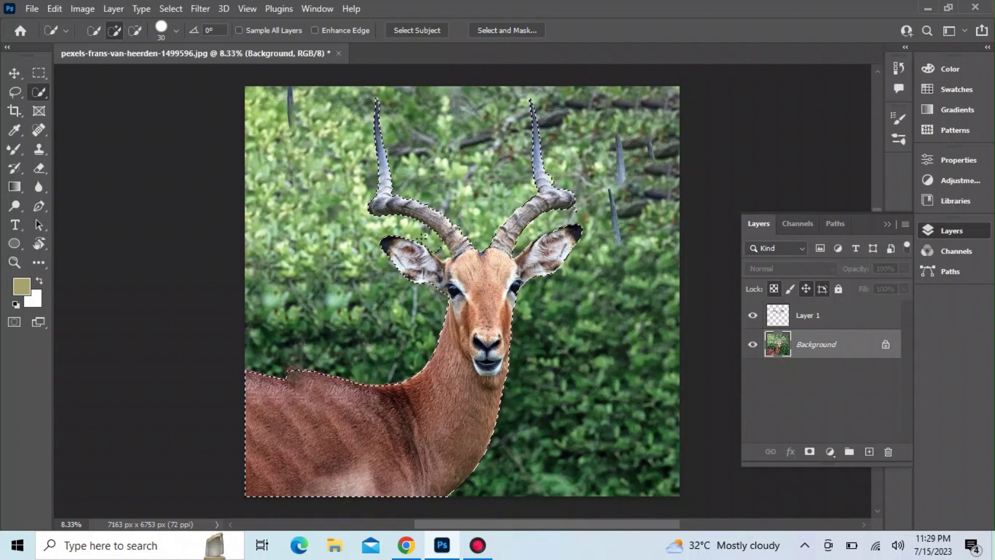
{"action": "key", "text": "alt"}
{"action": "left_click", "coordinate": [425, 30]}
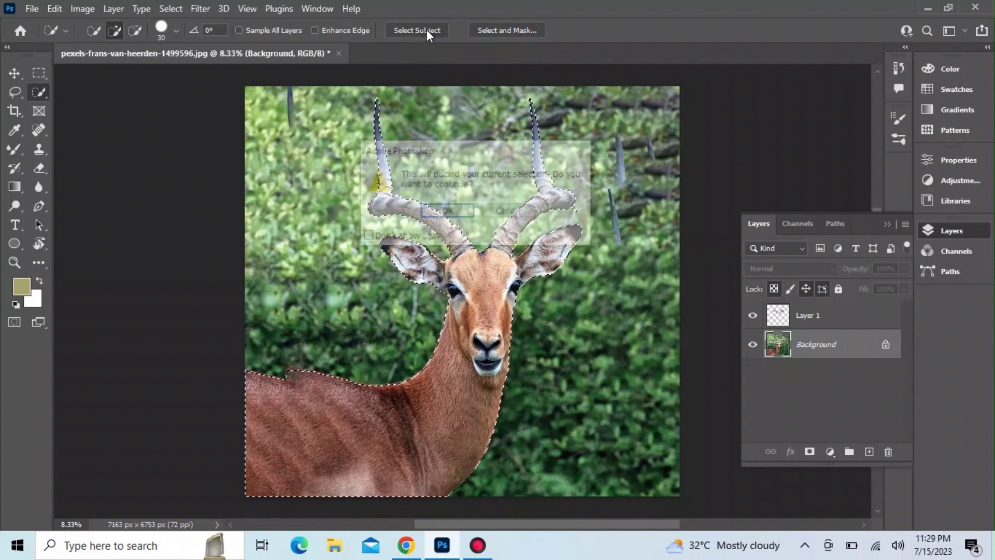
{"action": "left_click", "coordinate": [447, 211]}
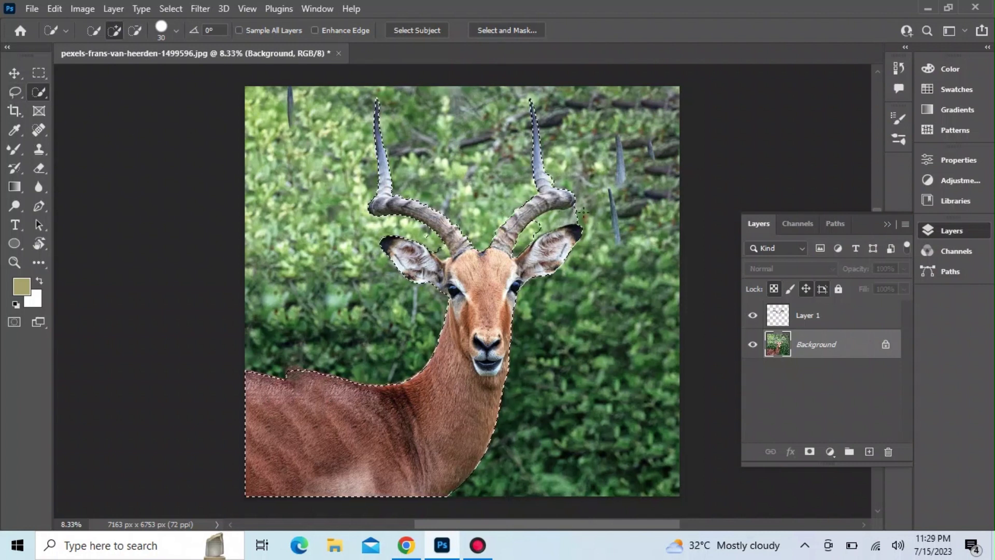
{"action": "key", "text": "alt"}
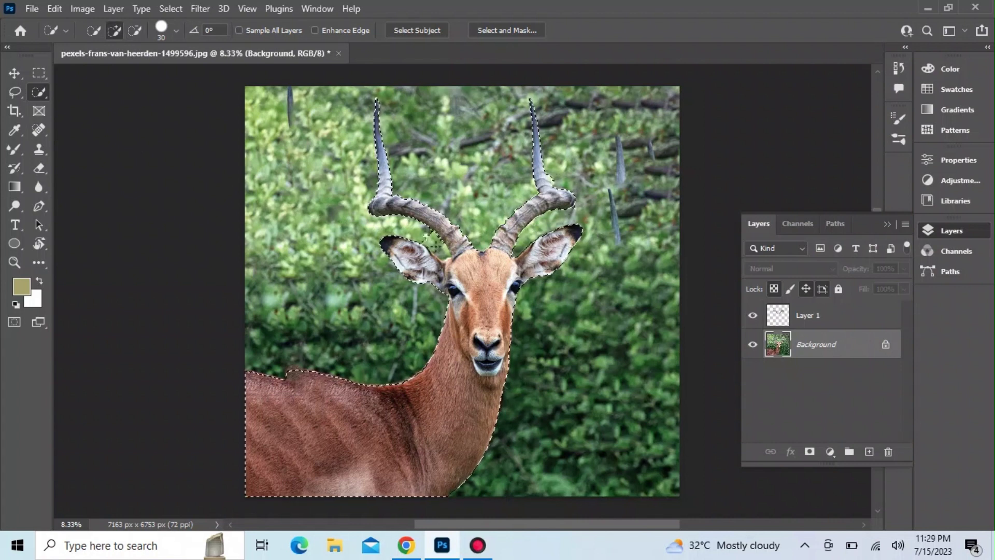
{"action": "key", "text": "alt"}
Output the antelope selection through Select and Mask with Decontaminate Colors at 100% to a new layer with layer mask
{"action": "left_click", "coordinate": [505, 30]}
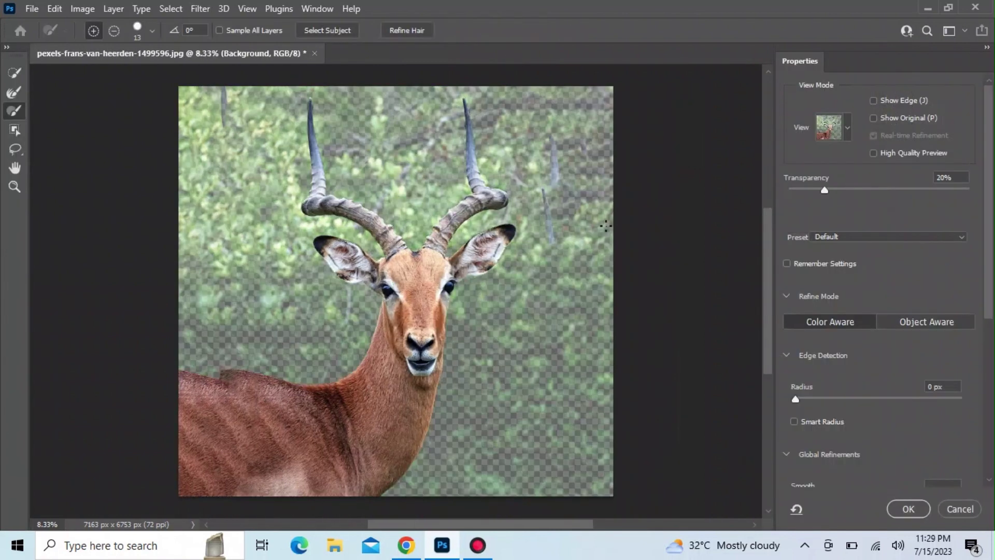
{"action": "scroll", "coordinate": [794, 243], "scroll_direction": "down", "scroll_amount": 5}
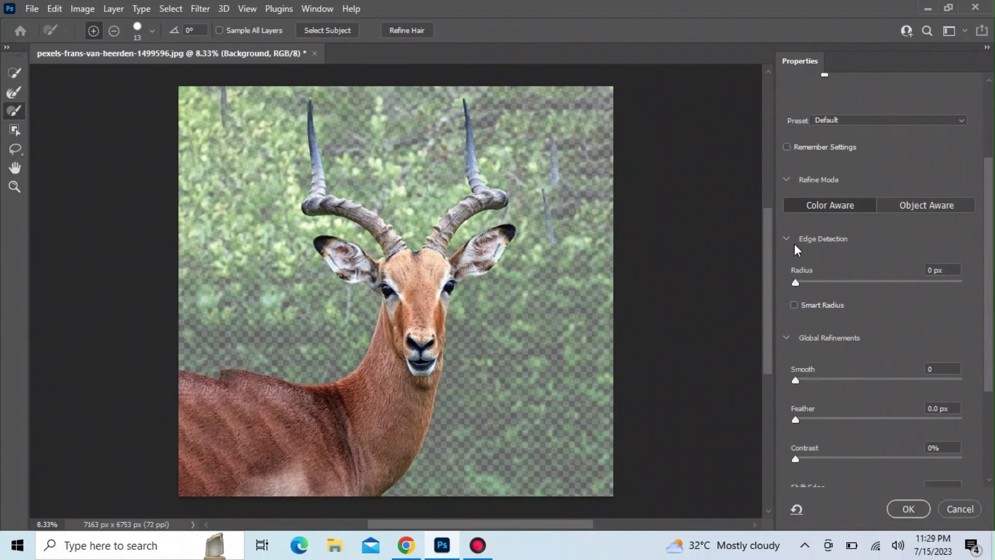
{"action": "scroll", "coordinate": [794, 243], "scroll_direction": "down", "scroll_amount": 2}
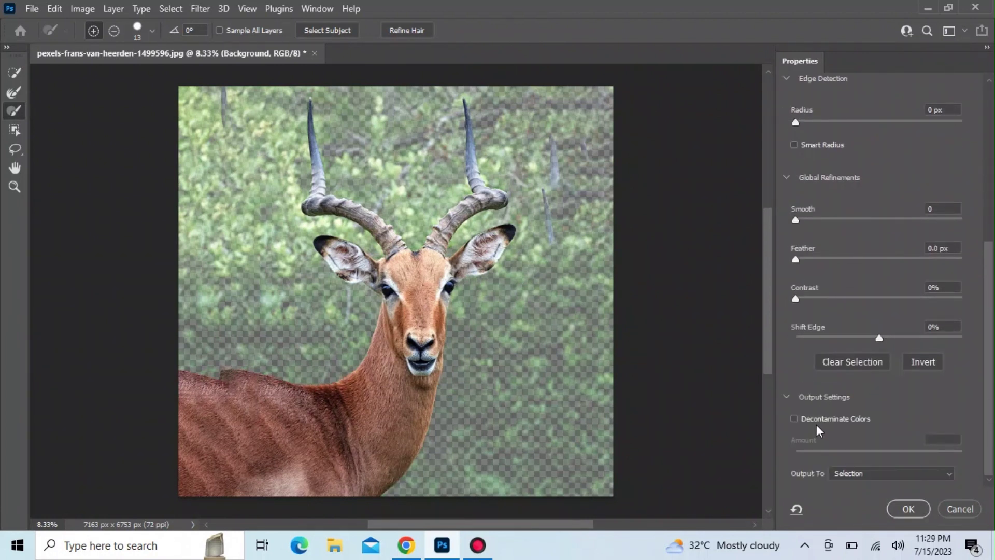
{"action": "left_click", "coordinate": [795, 418]}
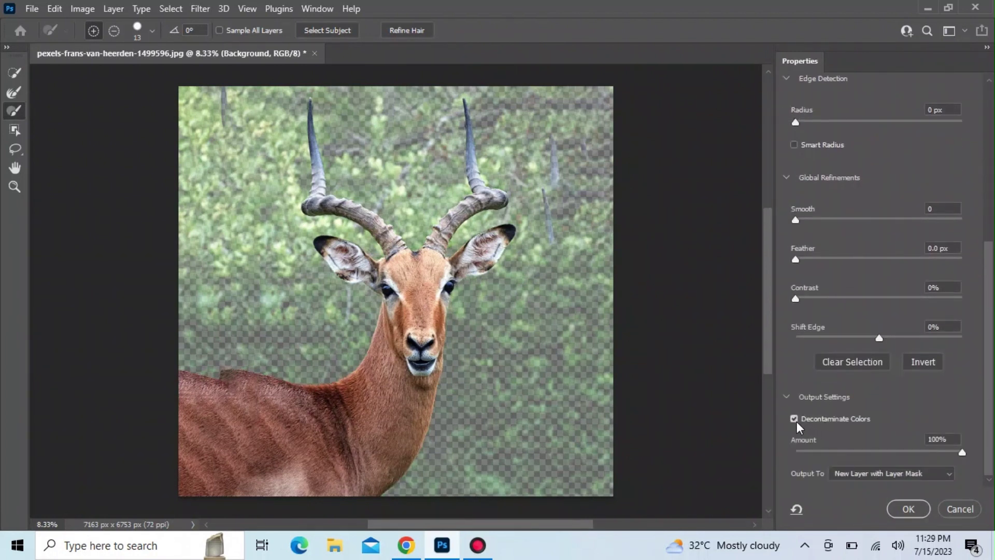
{"action": "left_click", "coordinate": [901, 513]}
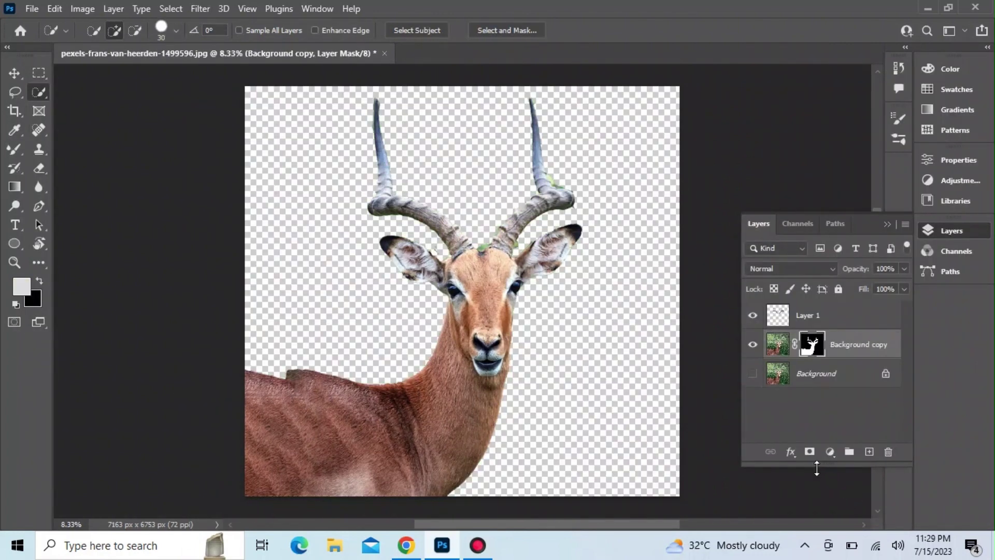
Make the original Background layer visible and add an Exposure adjustment layer directly above it
{"action": "left_click", "coordinate": [752, 373]}
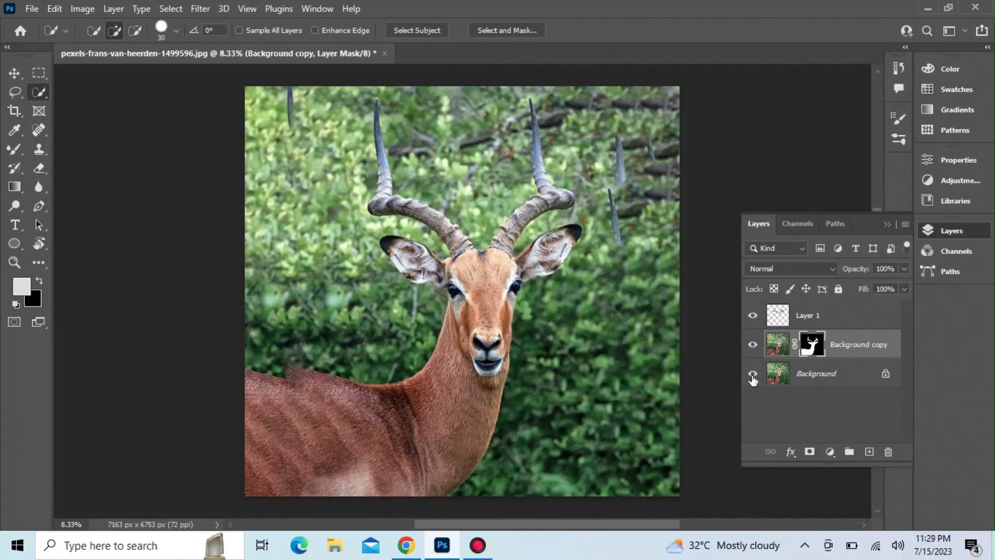
{"action": "left_click", "coordinate": [783, 375]}
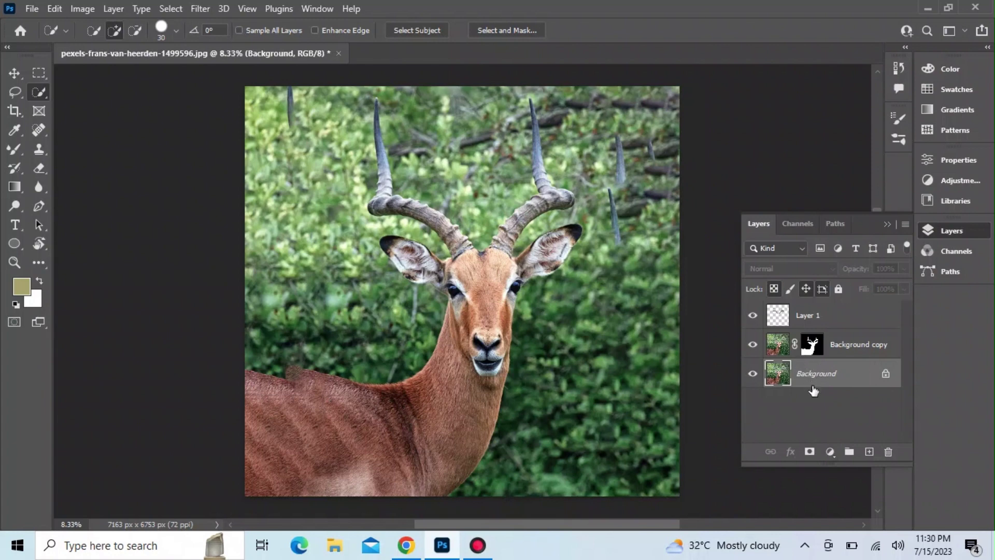
{"action": "left_click", "coordinate": [829, 452]}
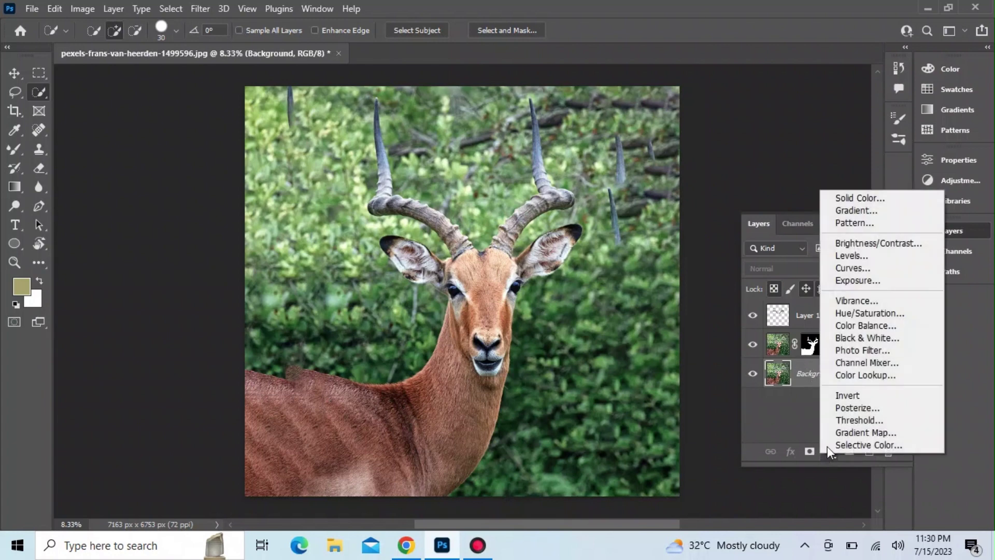
{"action": "left_click", "coordinate": [850, 280]}
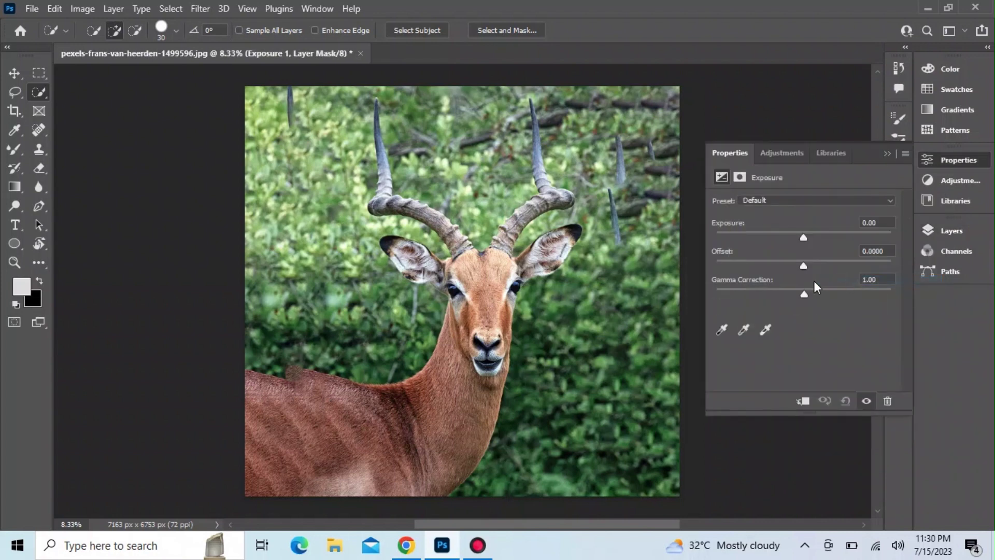
Darken the background by setting the adjustment's exposure to -2.33 and offset to -0.2667, and return to the layer list
{"action": "left_click_drag", "start_coordinate": [803, 236], "coordinate": [773, 235]}
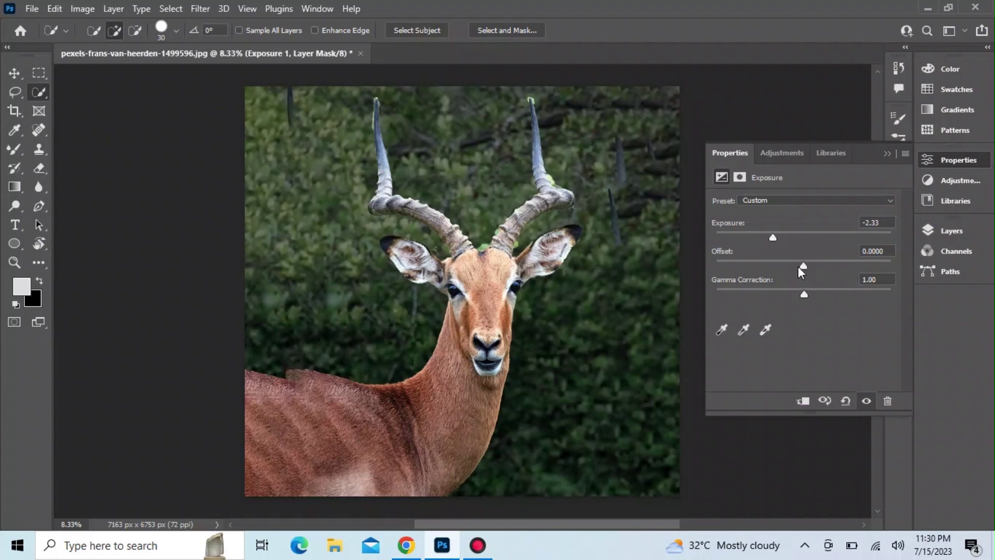
{"action": "left_click_drag", "start_coordinate": [804, 266], "coordinate": [757, 263]}
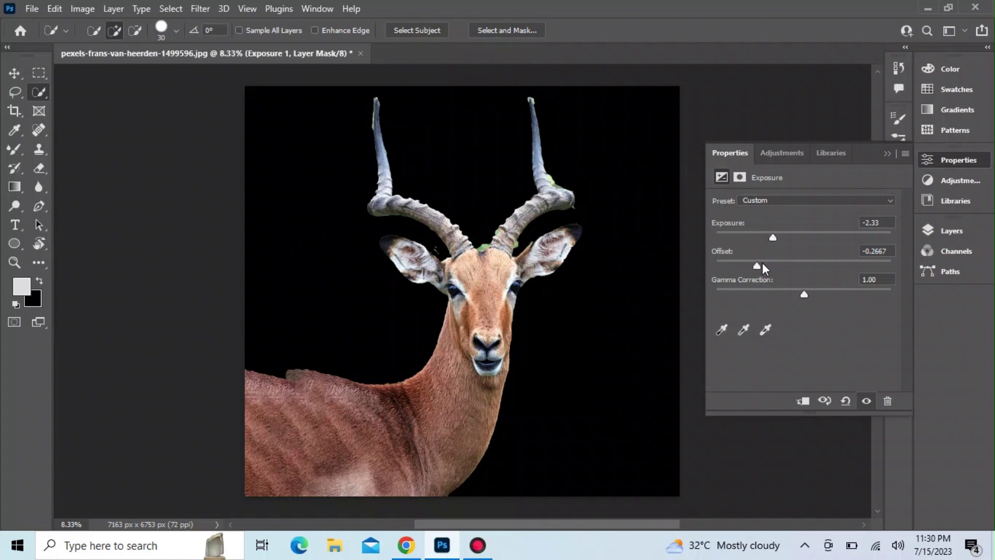
{"action": "left_click", "coordinate": [925, 158]}
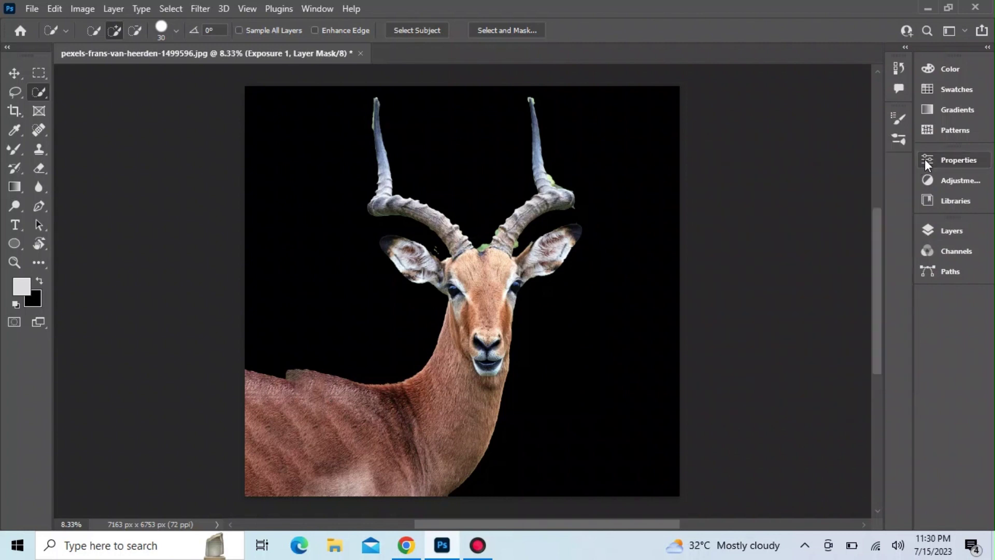
{"action": "left_click", "coordinate": [920, 227]}
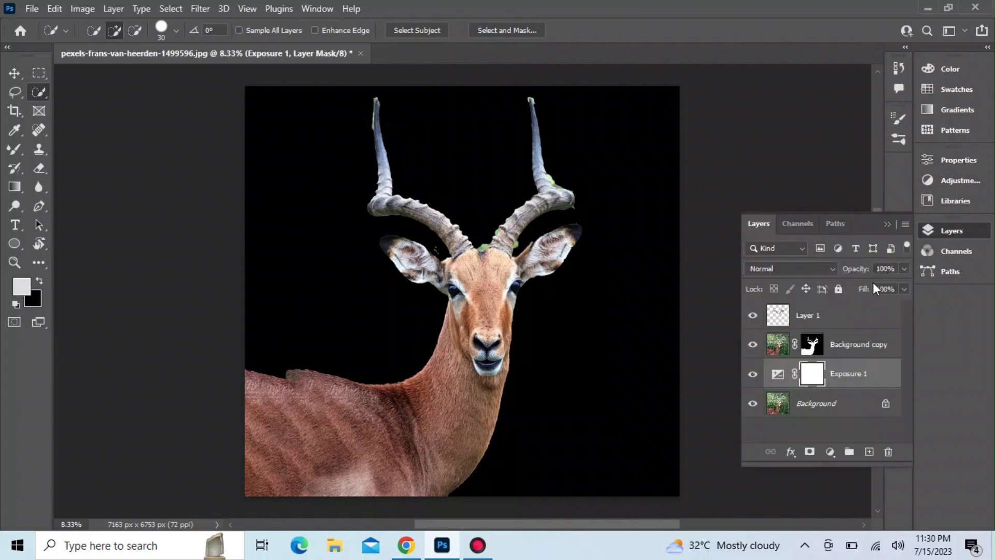
Duplicate the horns layer (Layer 1), place both horn layers in a new group, and expand the group
{"action": "left_click", "coordinate": [817, 320]}
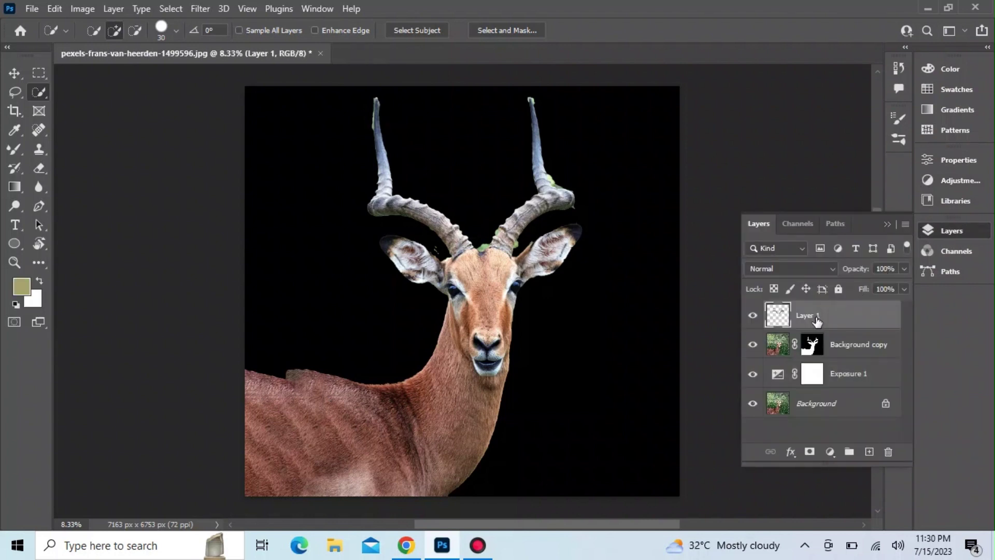
{"action": "key", "text": "ctrl+j"}
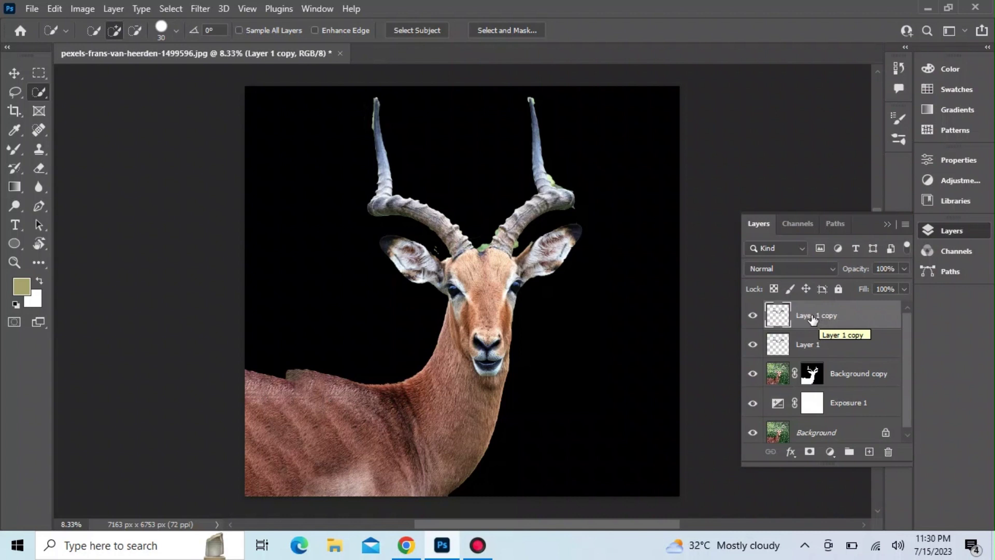
{"action": "left_click", "coordinate": [809, 346], "text": "shift"}
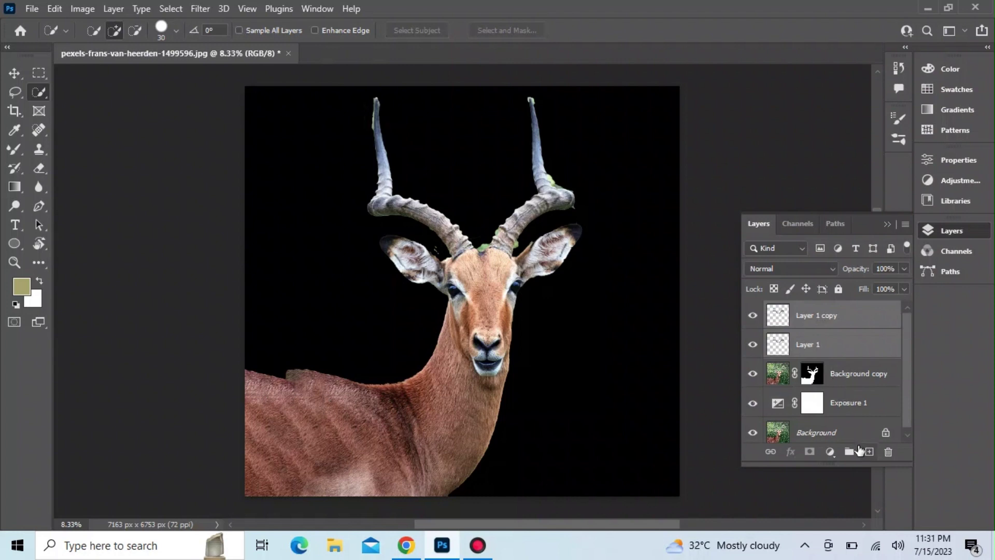
{"action": "left_click", "coordinate": [850, 452]}
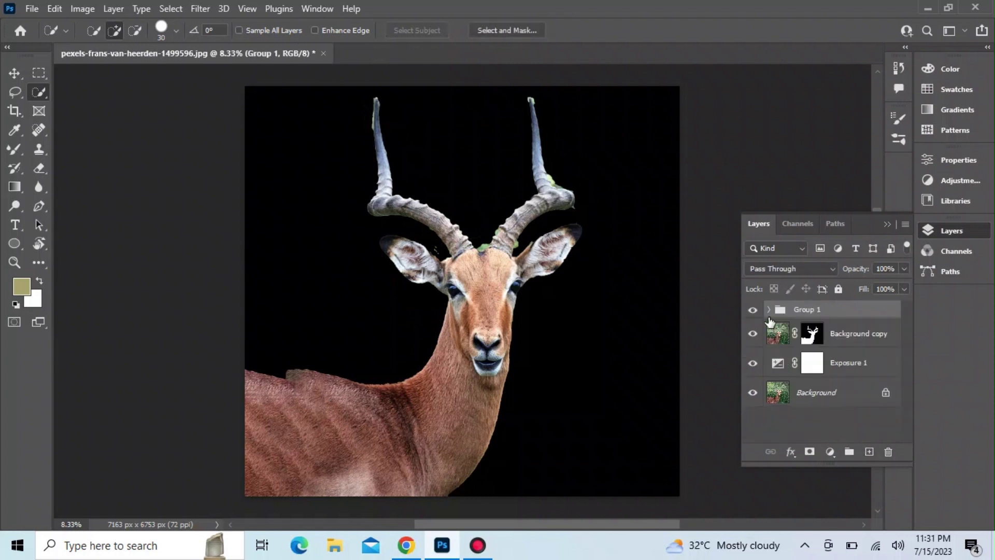
{"action": "left_click", "coordinate": [769, 310]}
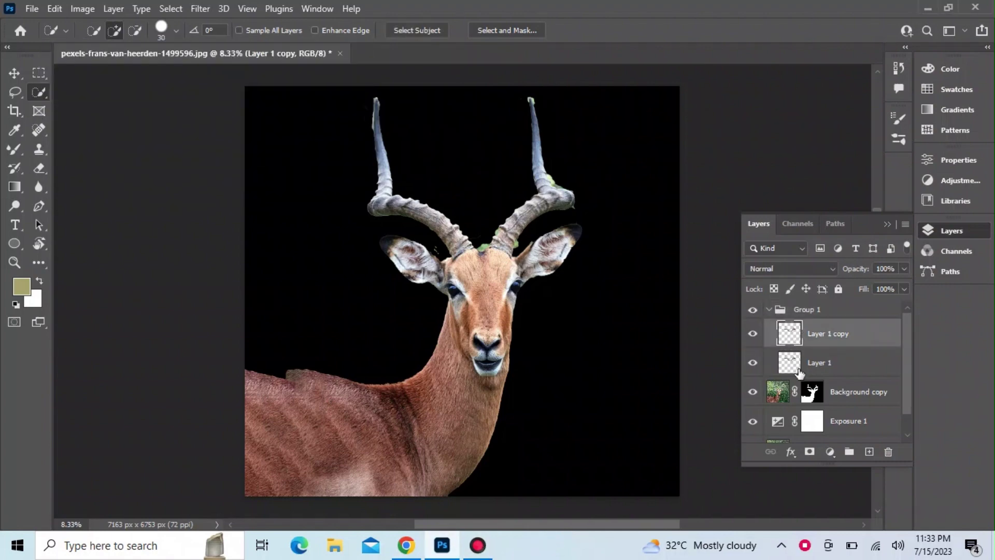
Convert the two horn layers inside Group 1 into a single smart object
{"action": "left_click", "coordinate": [800, 371], "text": "shift"}
{"action": "right_click", "coordinate": [801, 365]}
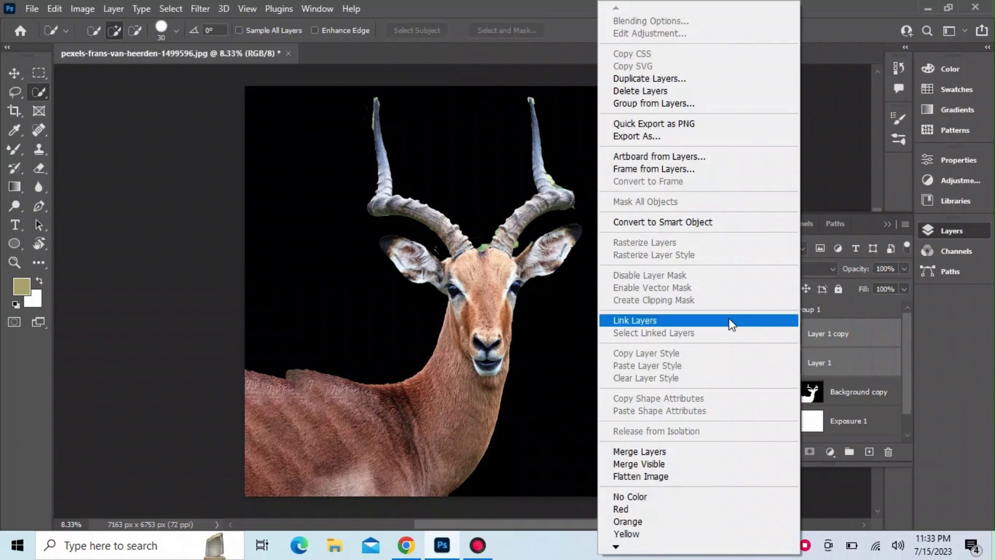
{"action": "left_click", "coordinate": [730, 231]}
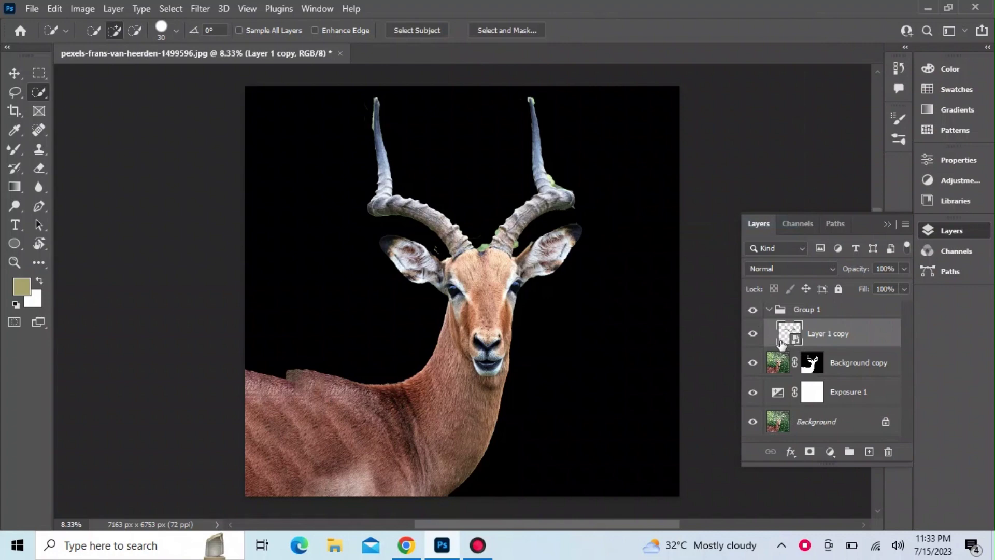
Open the horns smart object to check the layers it contains, and close its document without changes
{"action": "double_click", "coordinate": [785, 336]}
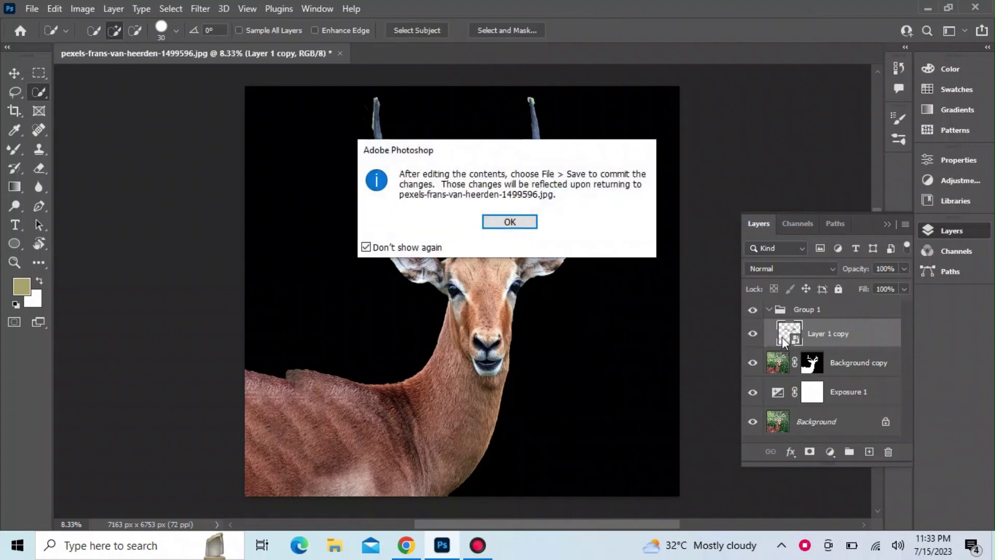
{"action": "left_click", "coordinate": [508, 222]}
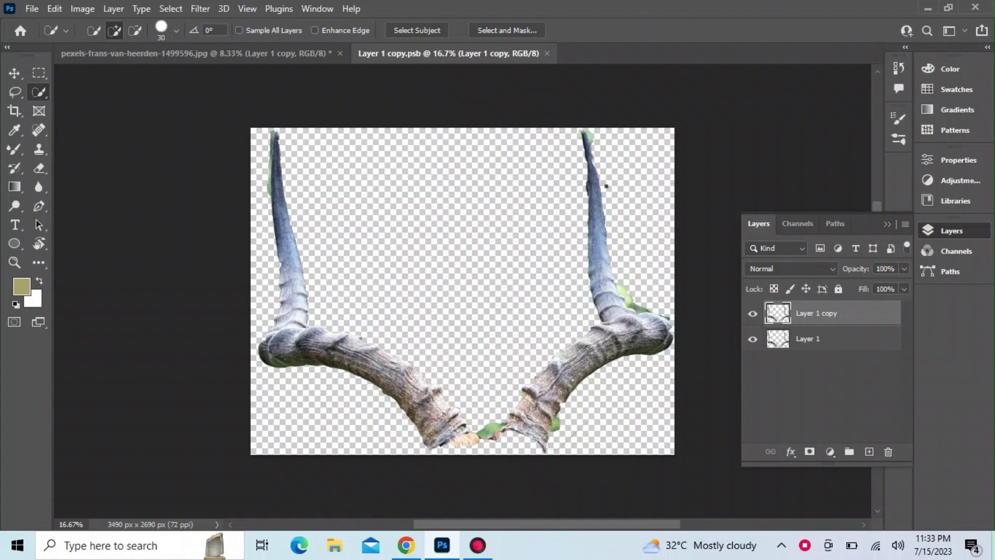
{"action": "left_click", "coordinate": [548, 53]}
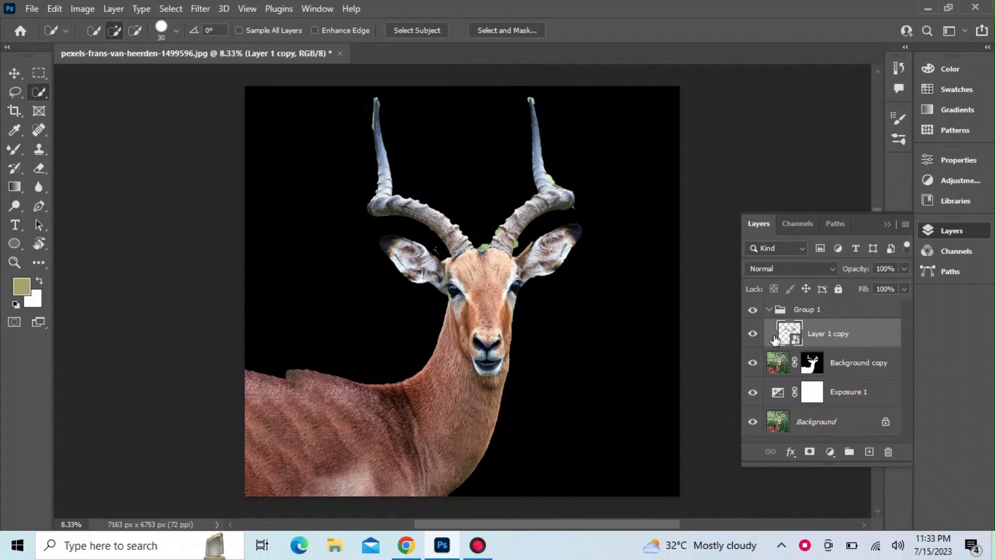
Duplicate the horns smart object Layer 1 copy inside Group 1
{"action": "left_click", "coordinate": [769, 311]}
{"action": "left_click", "coordinate": [769, 310]}
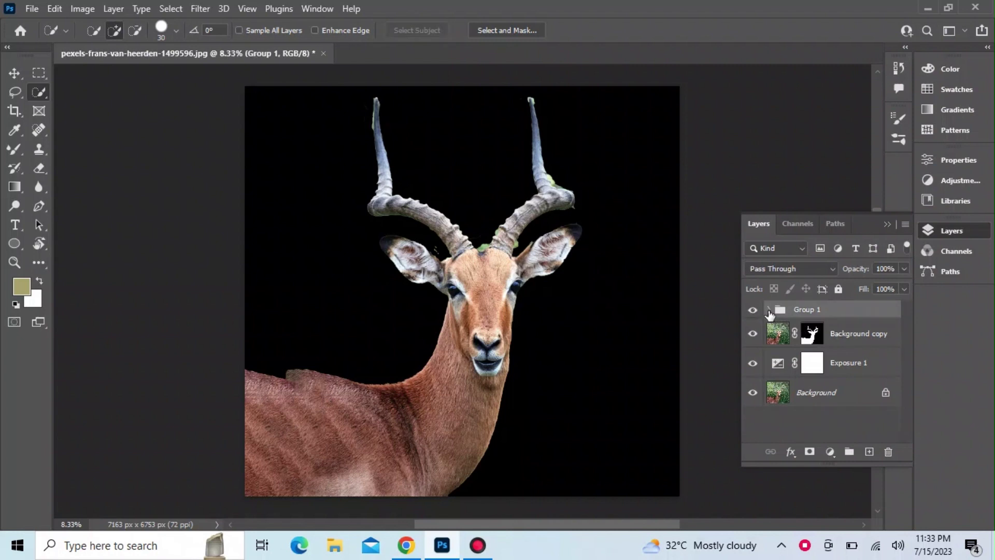
{"action": "left_click", "coordinate": [769, 310]}
{"action": "left_click", "coordinate": [815, 342]}
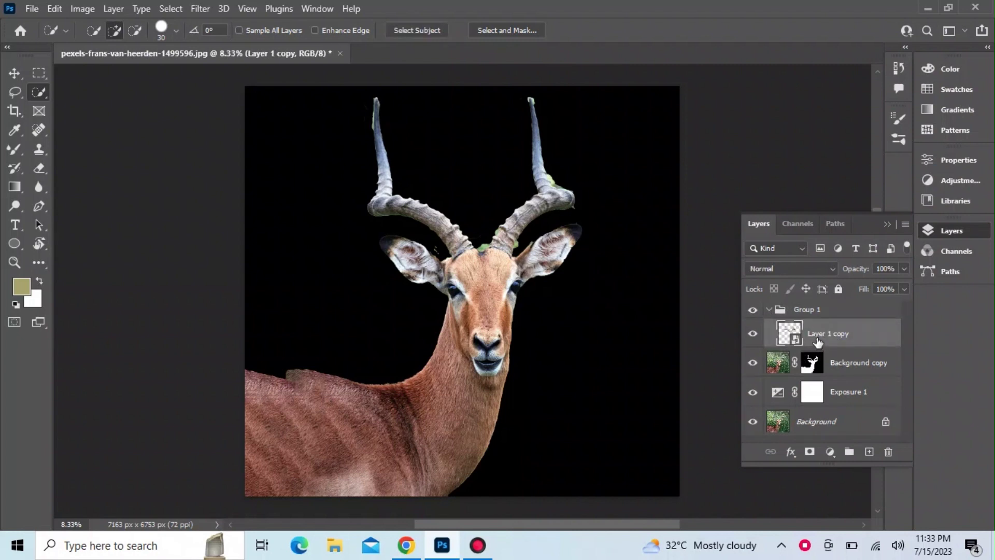
{"action": "key", "text": "ctrl+j"}
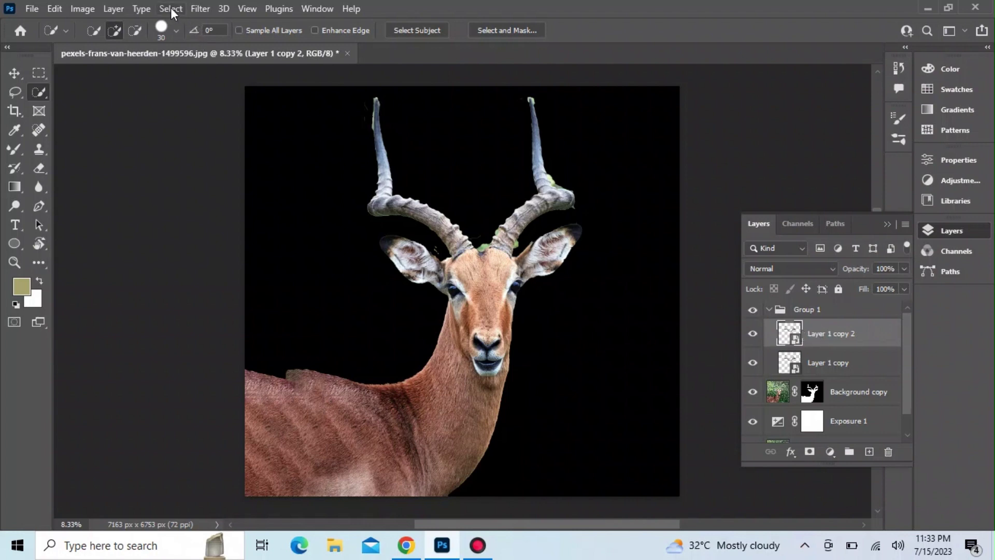
Try the plain Blur filter on the duplicated horns smart object and undo it
{"action": "left_click", "coordinate": [199, 9]}
{"action": "mouse_move", "coordinate": [259, 194]}
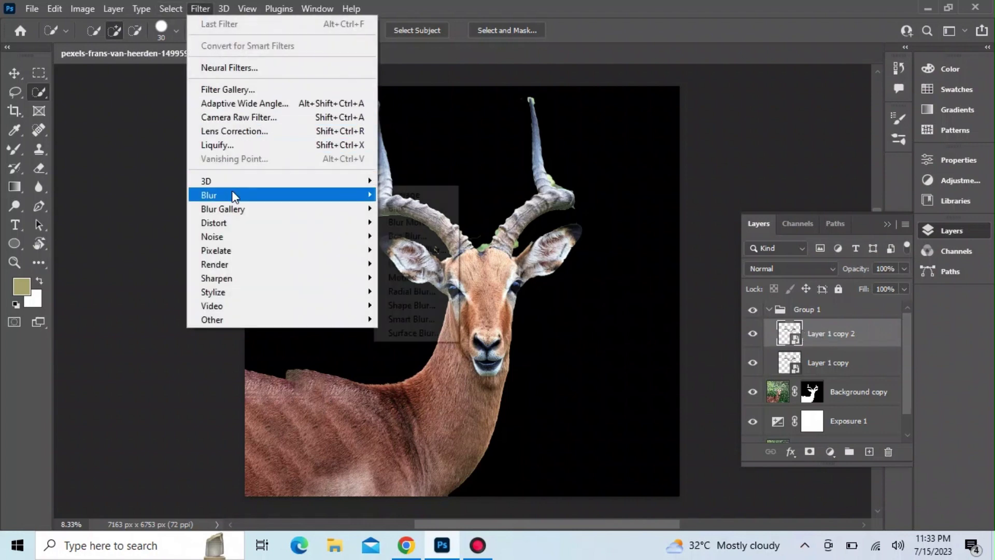
{"action": "left_click", "coordinate": [395, 208]}
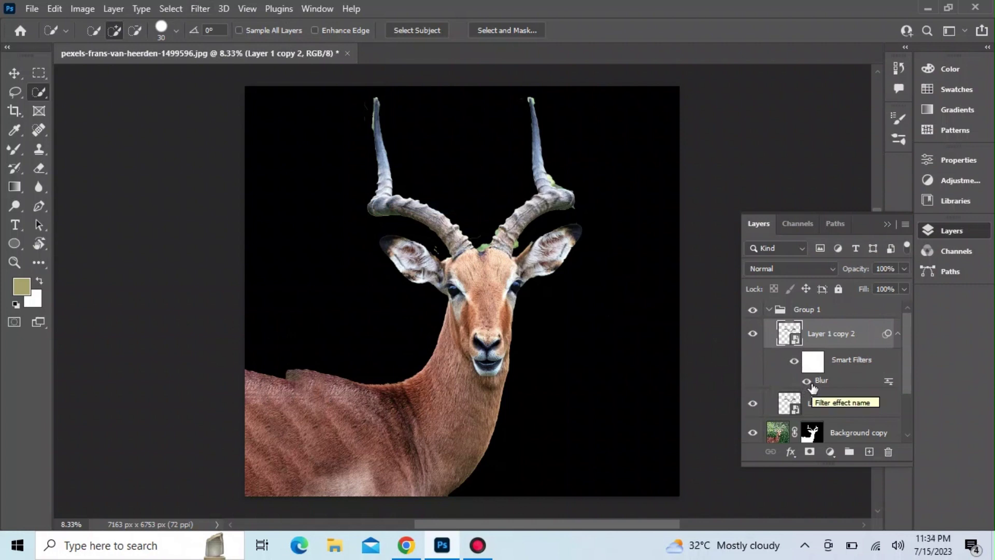
{"action": "key", "text": "ctrl+z"}
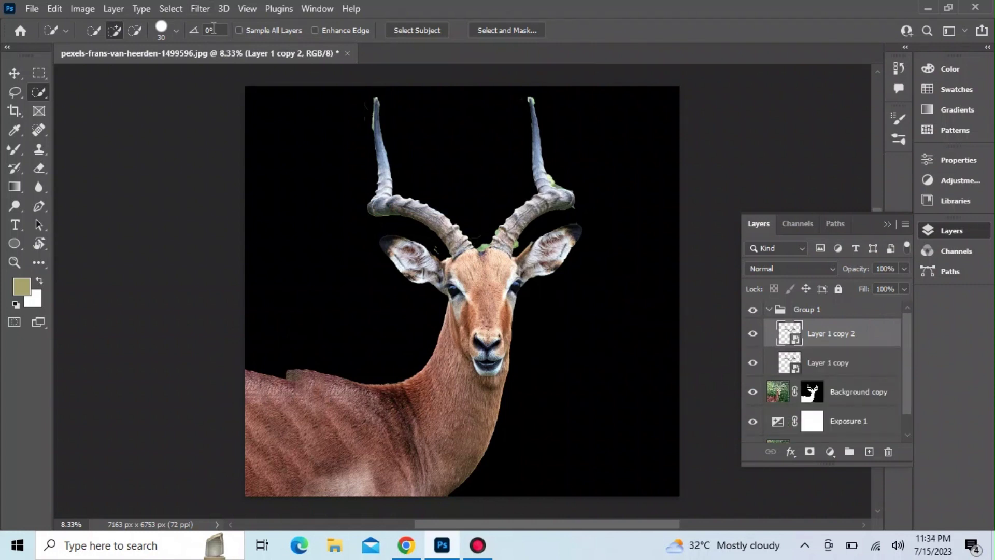
Apply a Gaussian Blur with a radius of 5 pixels to the duplicated horns smart object
{"action": "left_click", "coordinate": [200, 9]}
{"action": "mouse_move", "coordinate": [251, 195]}
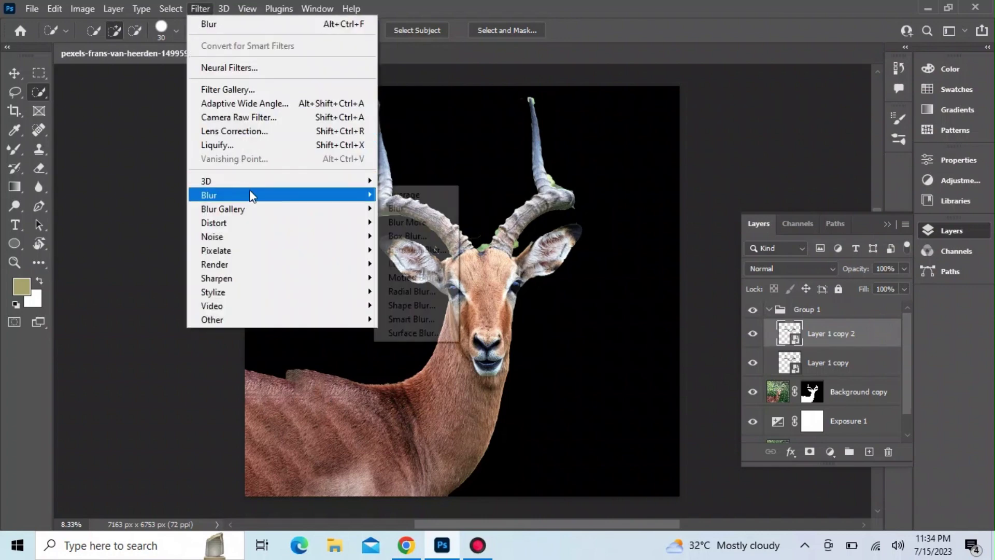
{"action": "left_click", "coordinate": [410, 250]}
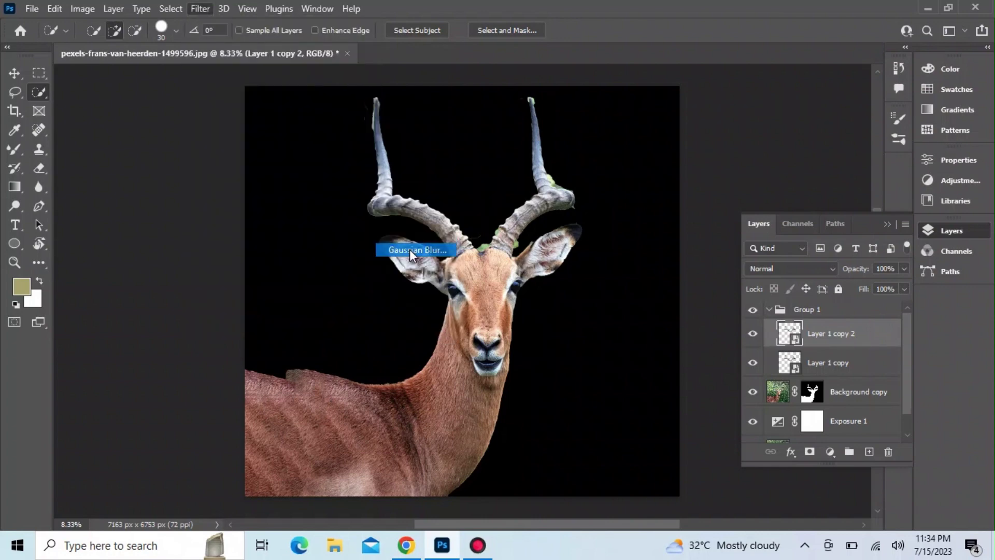
{"action": "type", "text": "5"}
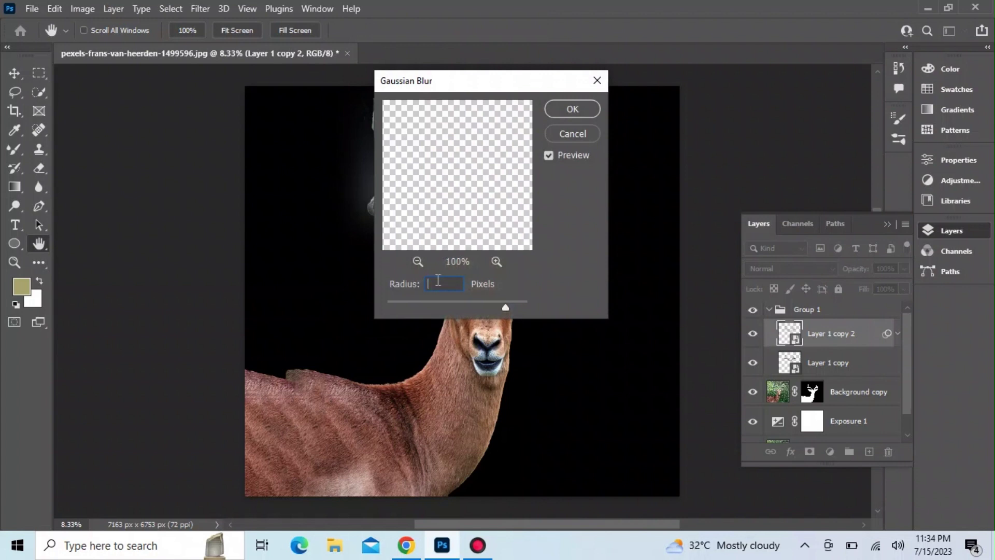
{"action": "left_click", "coordinate": [573, 108]}
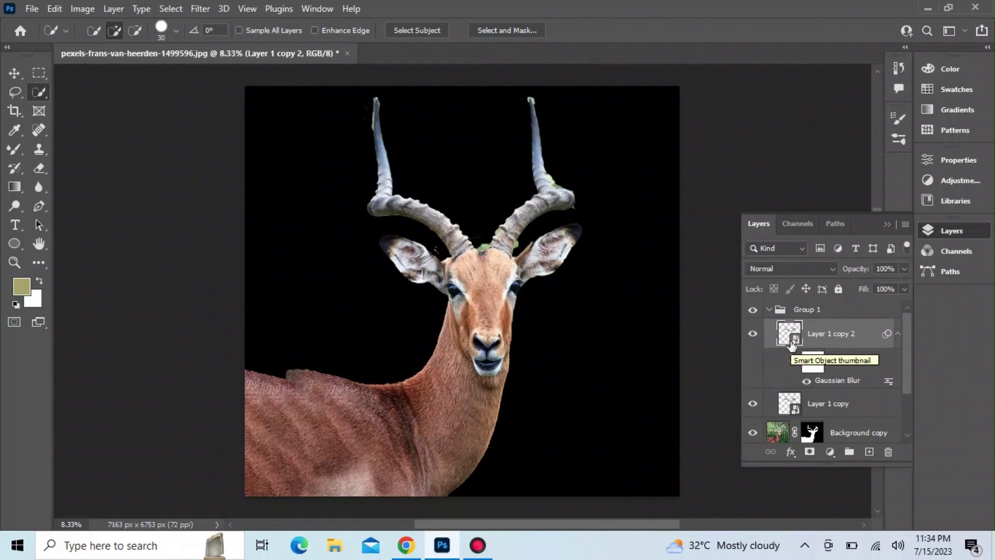
Duplicate the blurred horns layer and add a Gaussian Blur with a radius of 15 pixels to the copy
{"action": "left_click_drag", "start_coordinate": [790, 340], "coordinate": [792, 344]}
{"action": "key", "text": "ctrl+j"}
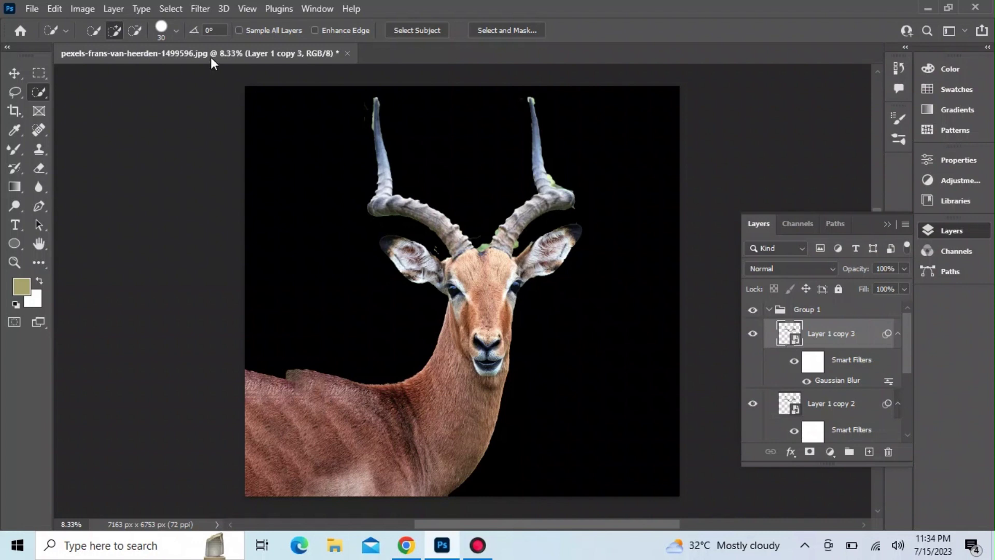
{"action": "left_click", "coordinate": [201, 8]}
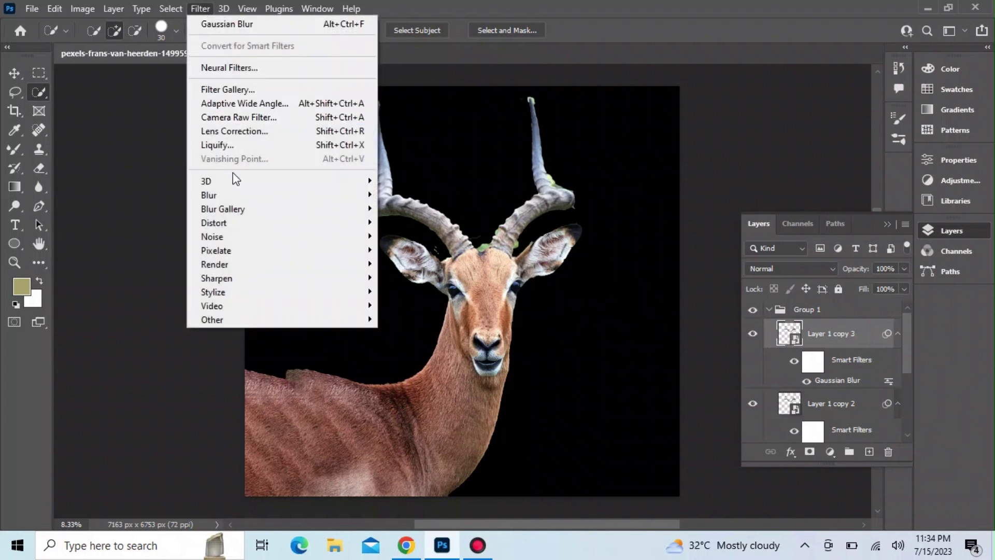
{"action": "mouse_move", "coordinate": [361, 200]}
{"action": "left_click", "coordinate": [410, 247]}
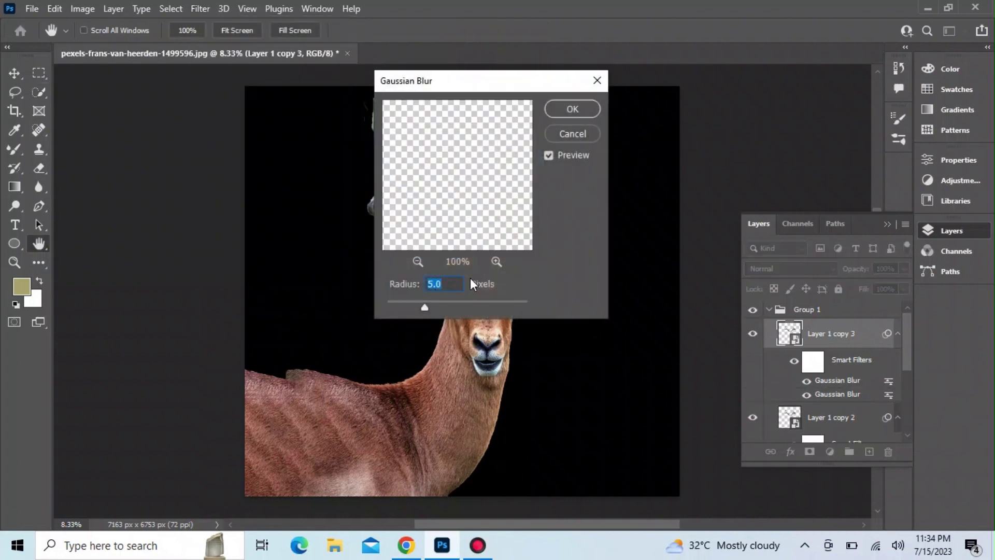
{"action": "left_click", "coordinate": [570, 109]}
{"action": "key", "text": "w"}
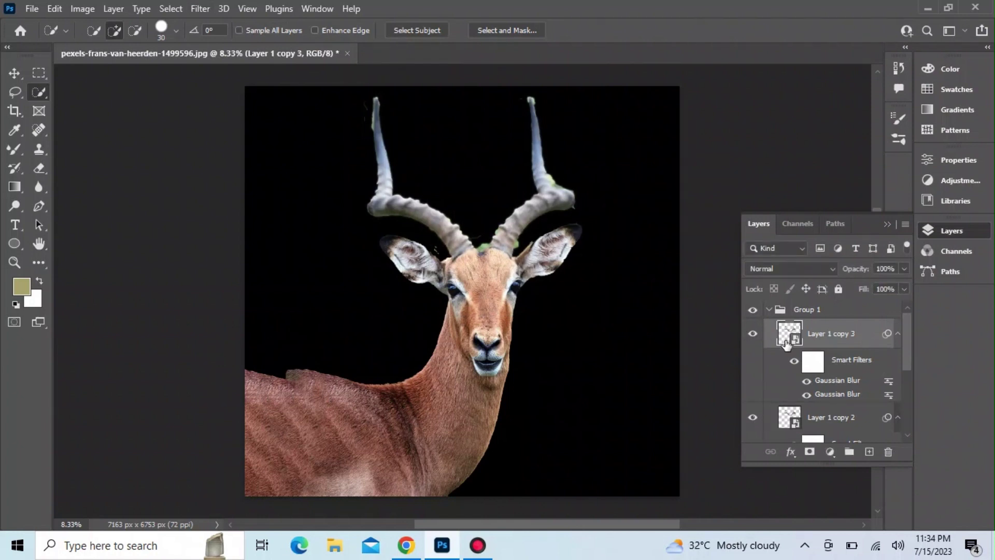
Duplicate the topmost horns layer again and add a Gaussian Blur with a radius of 150 pixels to the new copy
{"action": "key", "text": "ctrl+j"}
{"action": "left_click", "coordinate": [787, 342]}
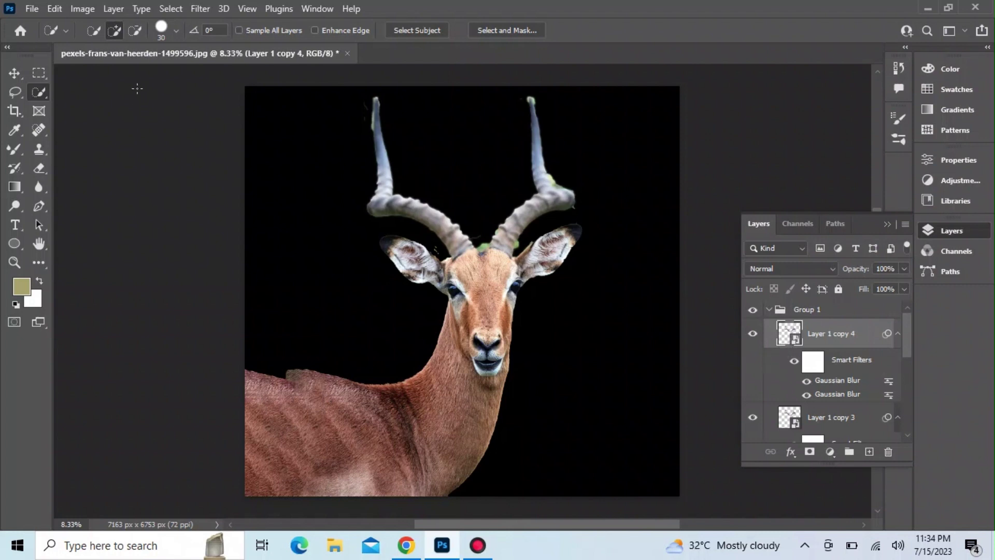
{"action": "left_click", "coordinate": [203, 8]}
{"action": "mouse_move", "coordinate": [223, 196]}
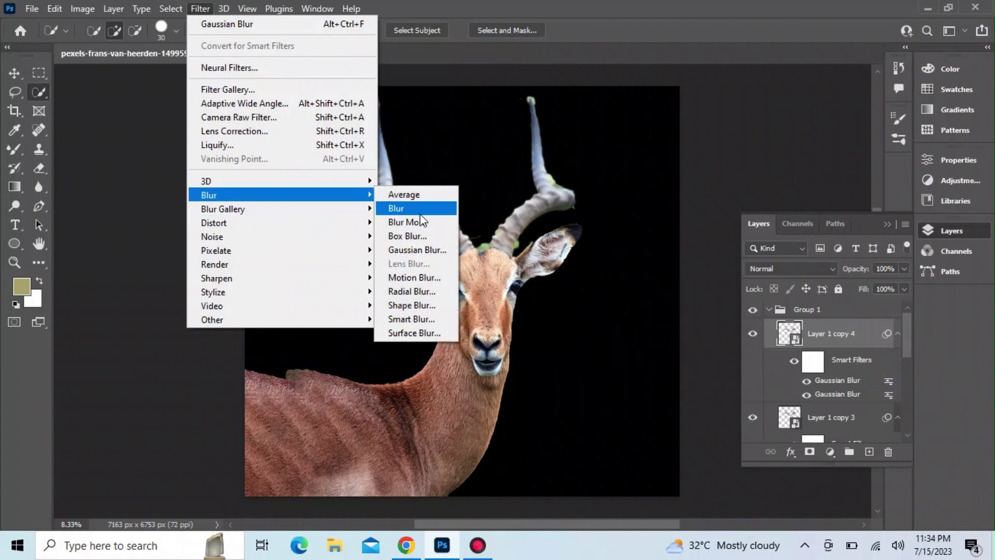
{"action": "left_click", "coordinate": [415, 249]}
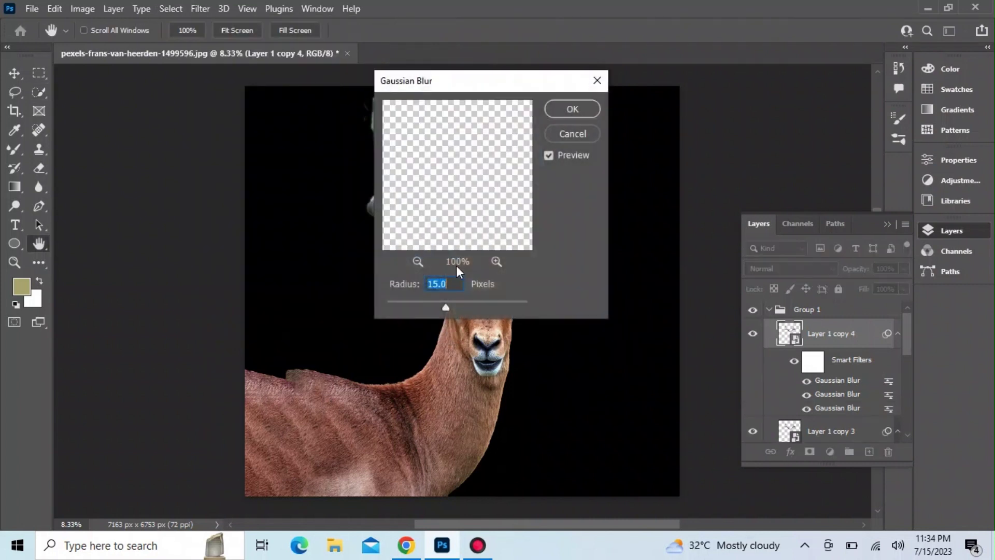
{"action": "type", "text": "150"}
{"action": "type", "text": "w"}
{"action": "left_click", "coordinate": [574, 108]}
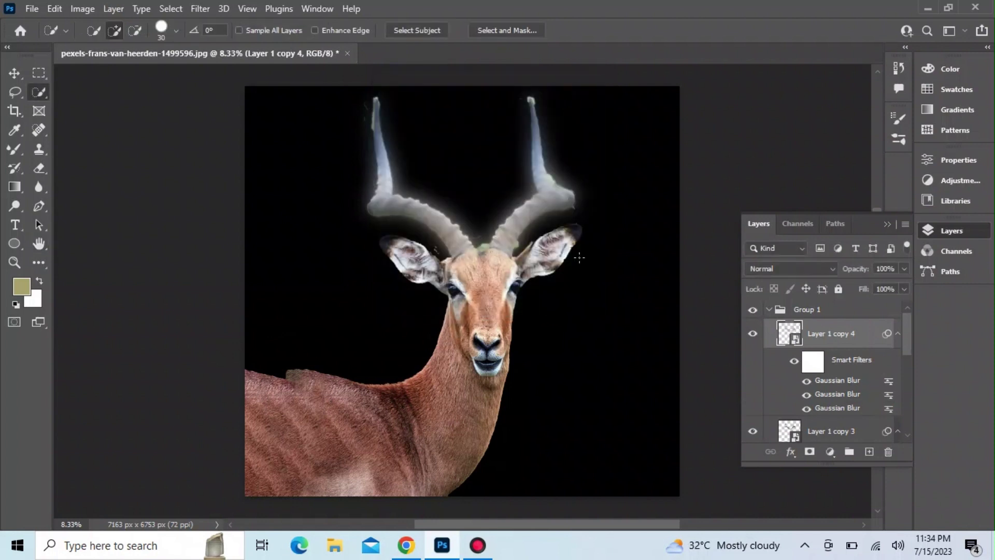
Make another copy of the topmost horns layer, add a 300-pixel Gaussian Blur to it, and select Group 1
{"action": "key", "text": "ctrl+j"}
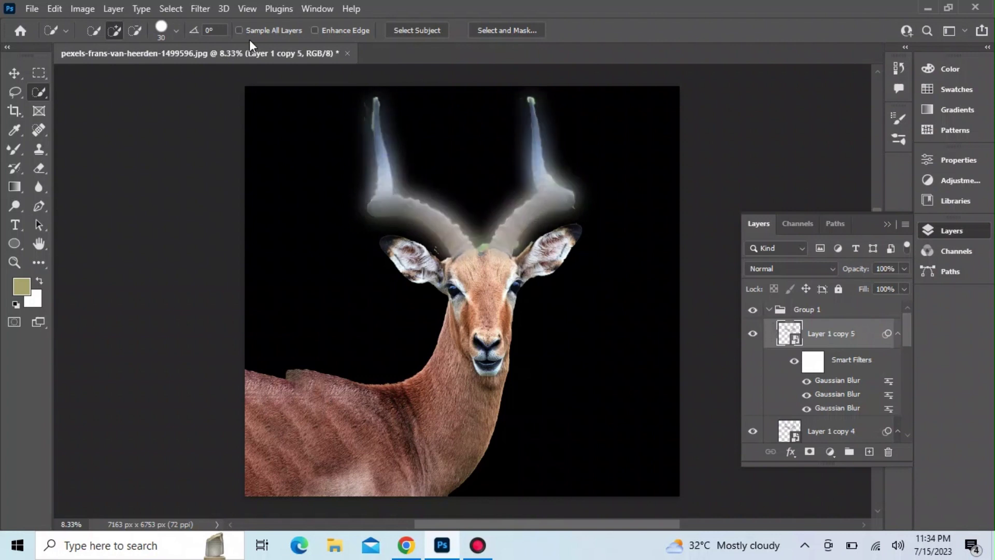
{"action": "left_click", "coordinate": [200, 9]}
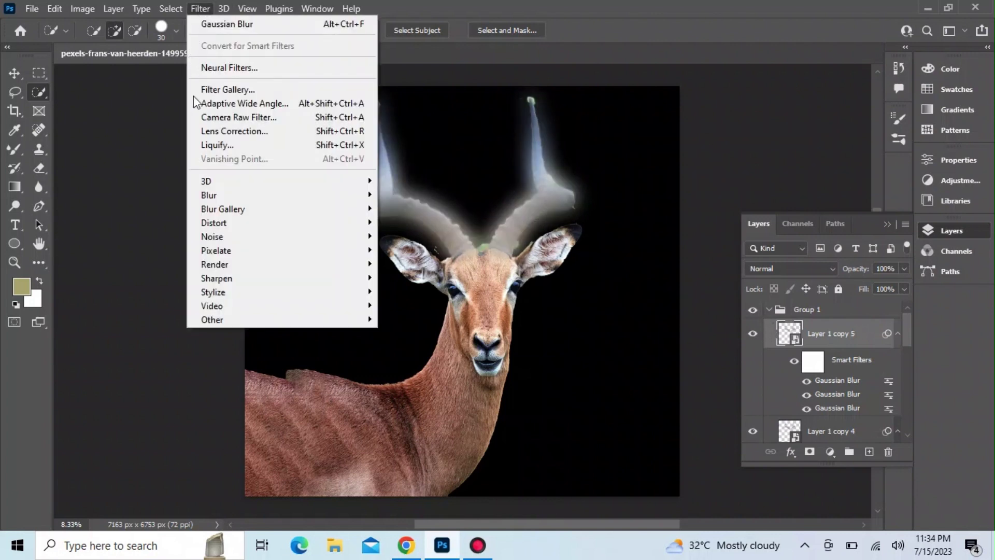
{"action": "mouse_move", "coordinate": [223, 195]}
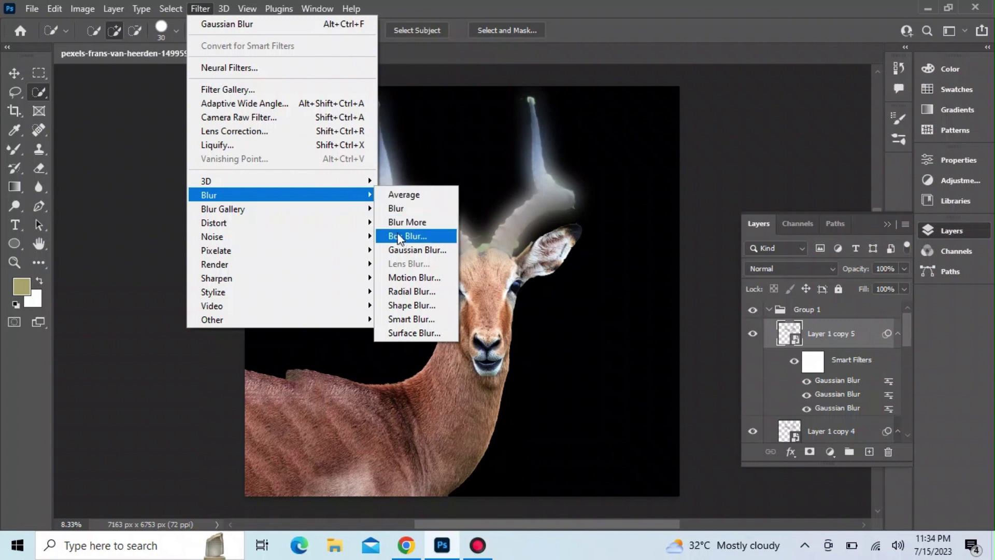
{"action": "left_click", "coordinate": [402, 246]}
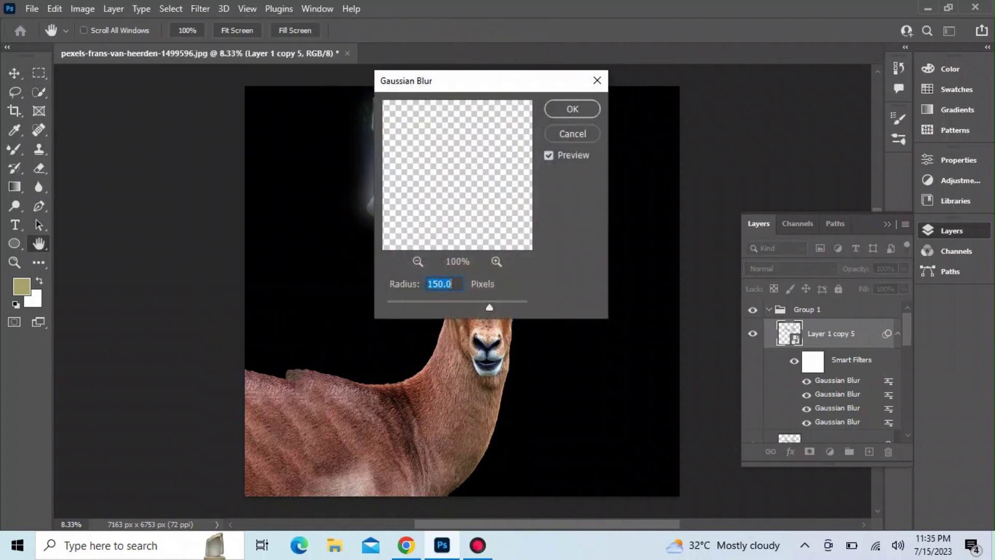
{"action": "type", "text": "300"}
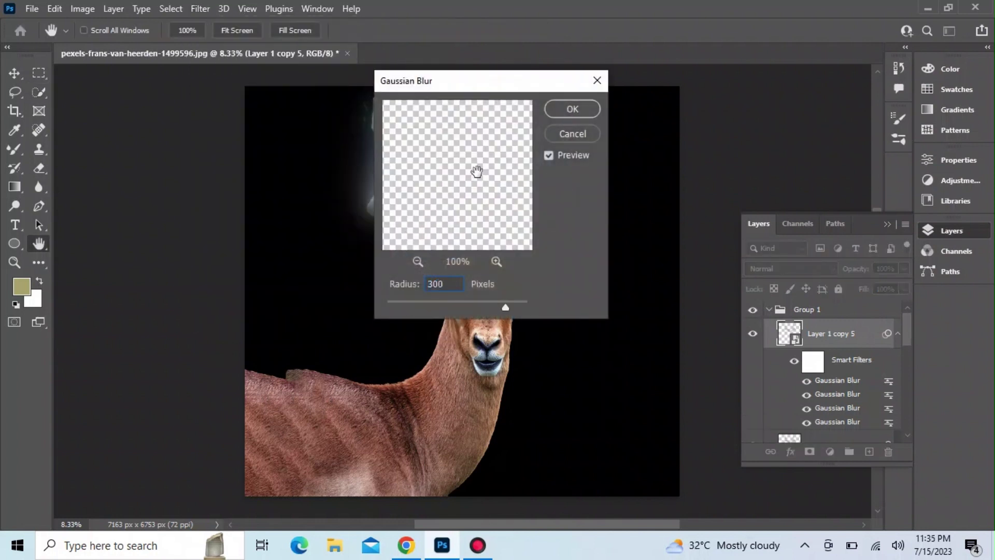
{"action": "left_click", "coordinate": [570, 108]}
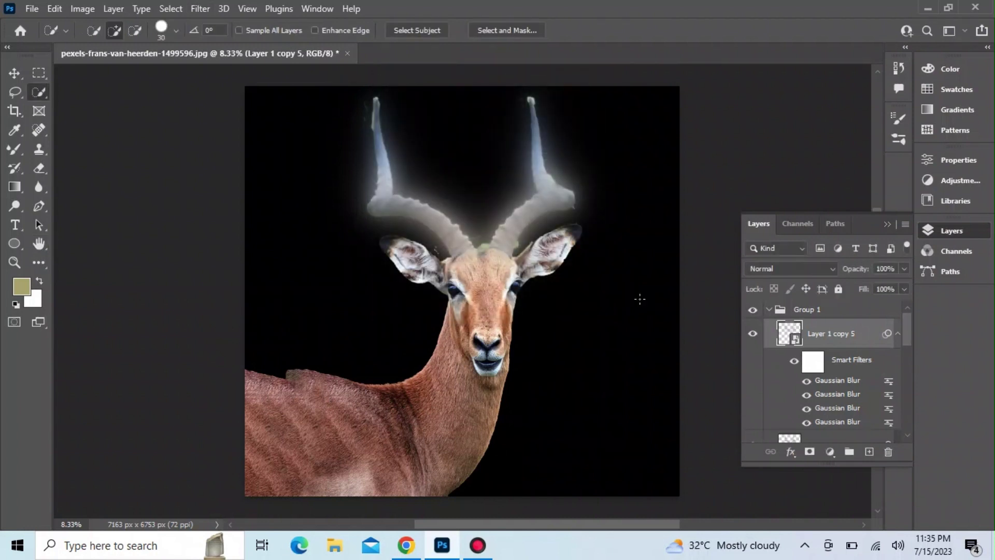
{"action": "left_click", "coordinate": [776, 313]}
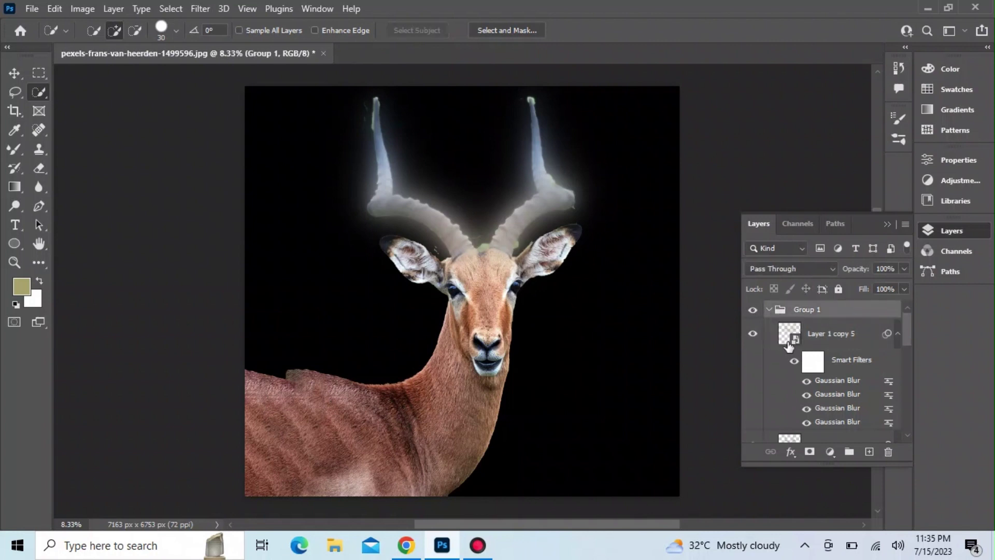
Add a Hue/Saturation adjustment inside Group 1 with Colorize on, saturation 100 and hue 44
{"action": "left_click", "coordinate": [830, 451]}
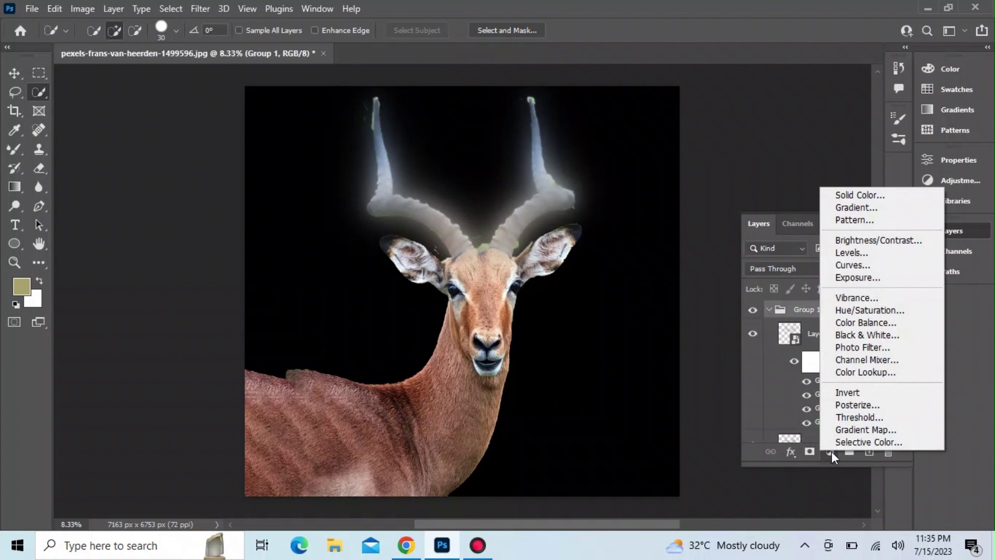
{"action": "left_click", "coordinate": [841, 309]}
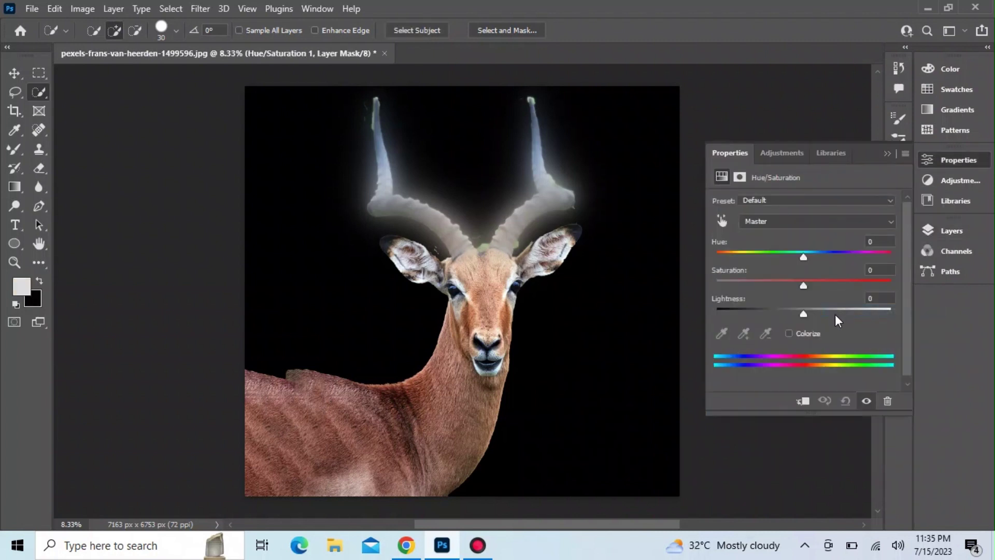
{"action": "left_click", "coordinate": [788, 333]}
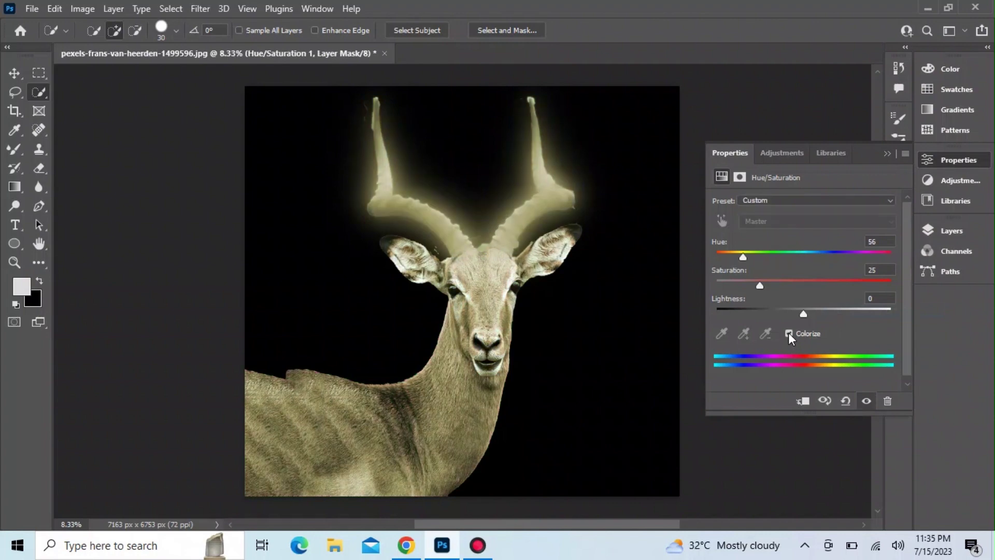
{"action": "left_click_drag", "start_coordinate": [758, 286], "coordinate": [871, 286]}
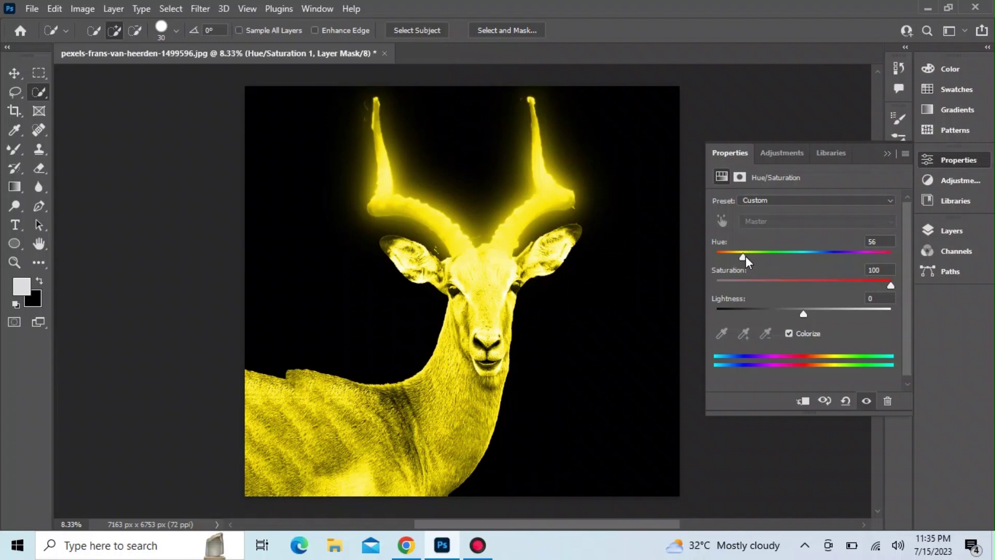
{"action": "left_click", "coordinate": [881, 241]}
{"action": "type", "text": "44"}
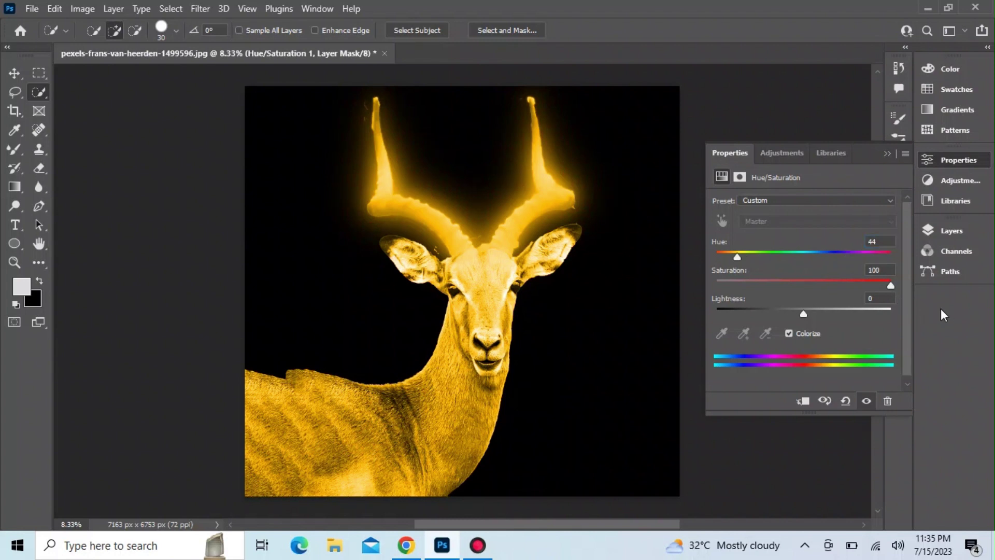
{"action": "left_click", "coordinate": [927, 229]}
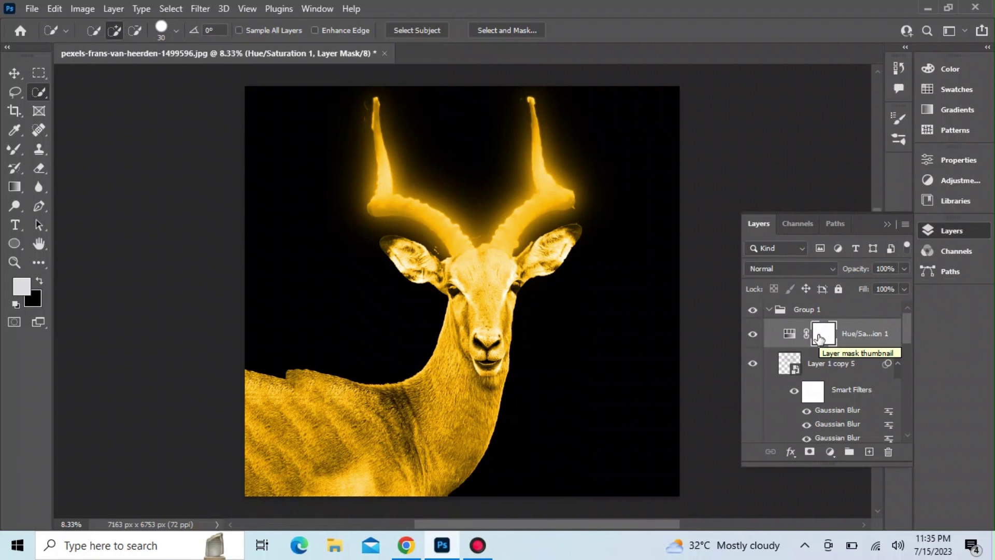
Delete the Hue/Saturation layer's mask and the adjustment layer itself from Group 1
{"action": "left_click", "coordinate": [888, 451]}
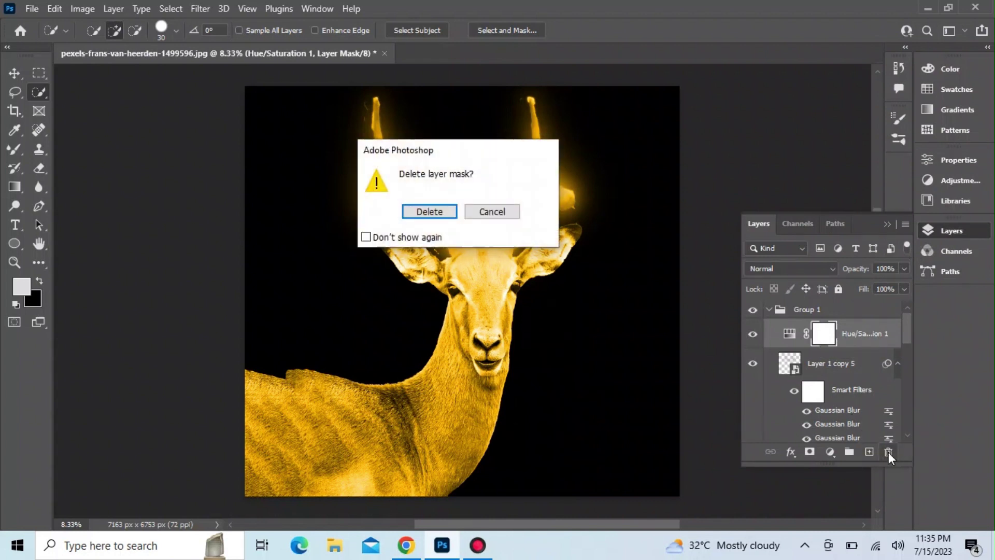
{"action": "left_click", "coordinate": [443, 212]}
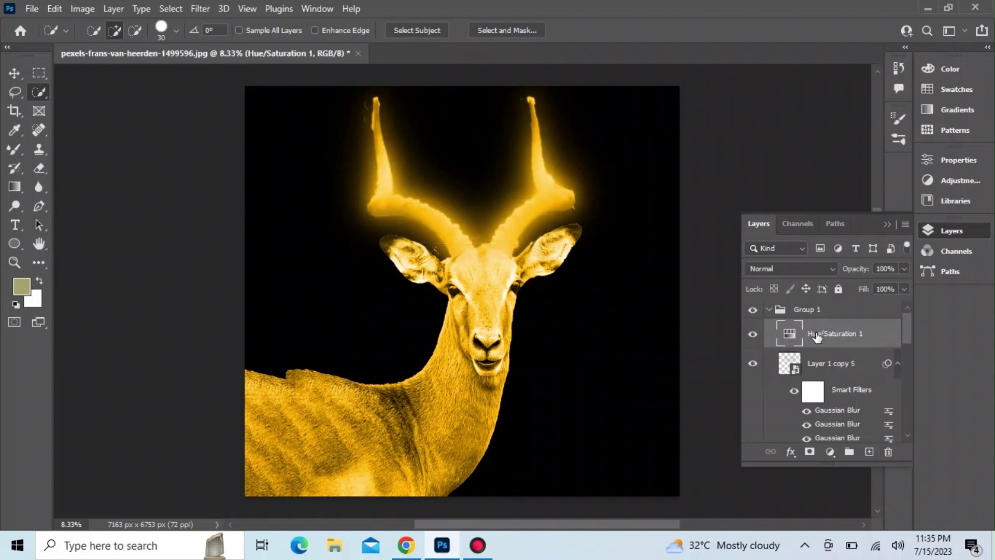
{"action": "left_click_drag", "start_coordinate": [813, 339], "coordinate": [888, 451]}
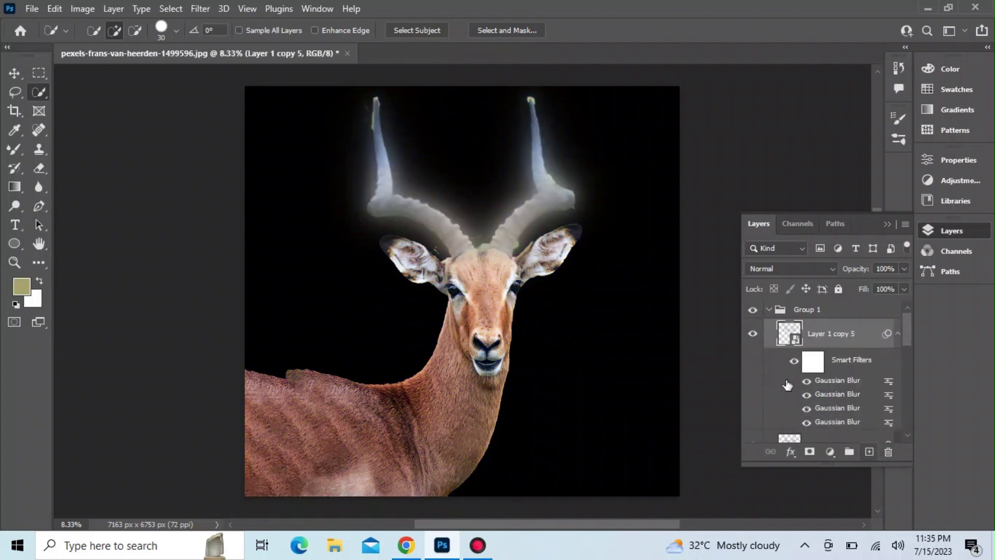
Collapse Group 1 and toggle the visibility of the group and of Background copy to compare them
{"action": "left_click", "coordinate": [764, 312]}
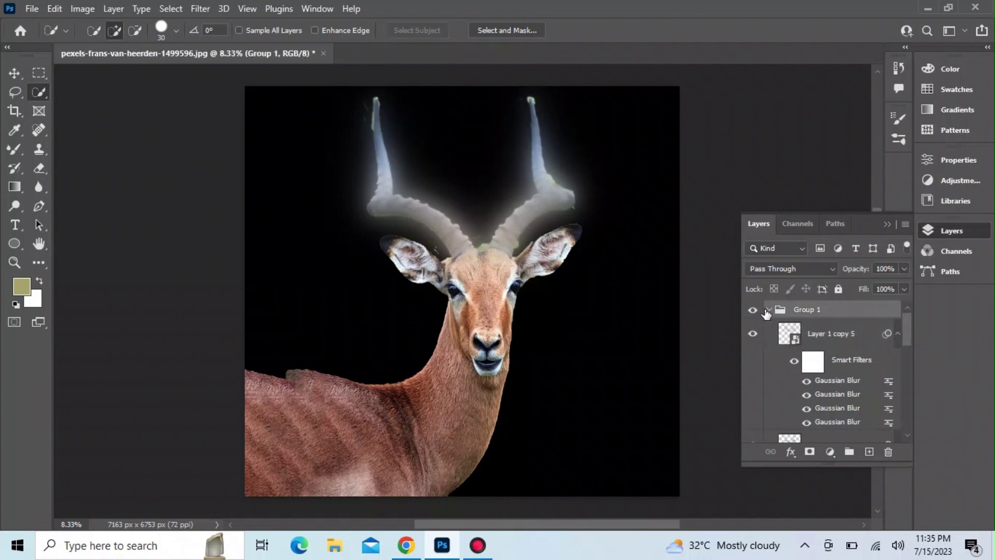
{"action": "left_click", "coordinate": [769, 310]}
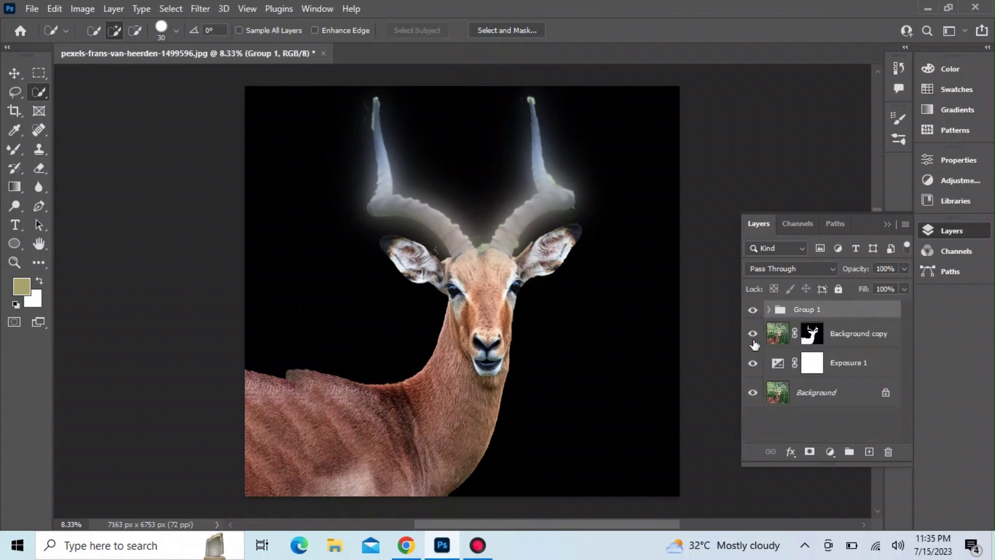
{"action": "left_click", "coordinate": [752, 311]}
{"action": "left_click", "coordinate": [752, 311]}
{"action": "left_click", "coordinate": [753, 333]}
{"action": "left_click", "coordinate": [753, 334]}
Add a Hue/Saturation adjustment above Group 1 with Colorize on, saturation 100 and hue 44
{"action": "left_click", "coordinate": [829, 451]}
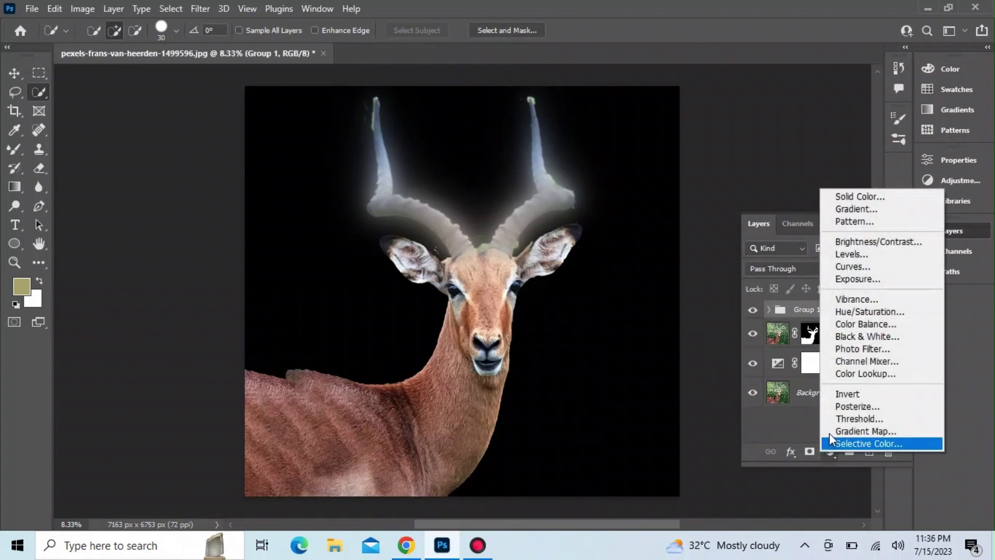
{"action": "left_click", "coordinate": [841, 312]}
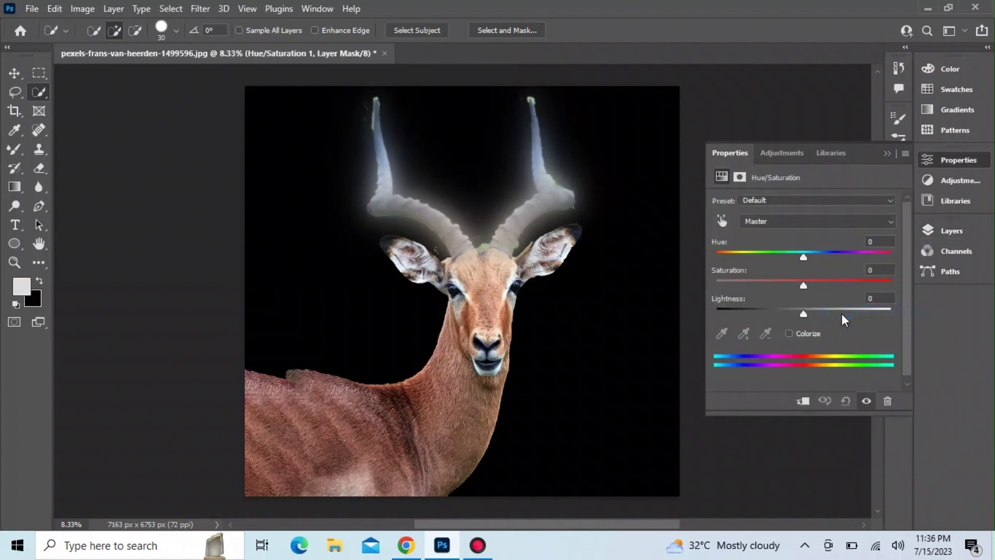
{"action": "left_click", "coordinate": [787, 334]}
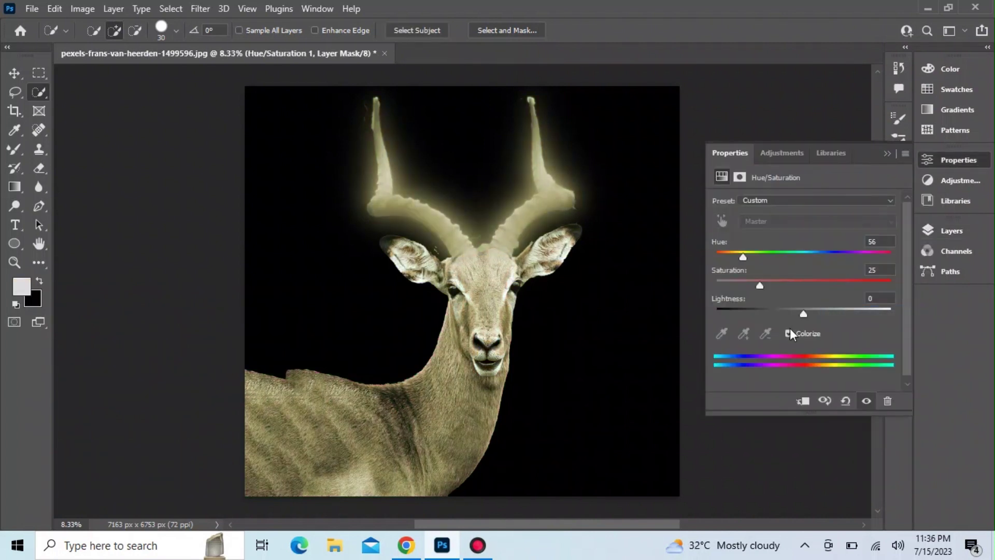
{"action": "left_click_drag", "start_coordinate": [761, 284], "coordinate": [894, 284]}
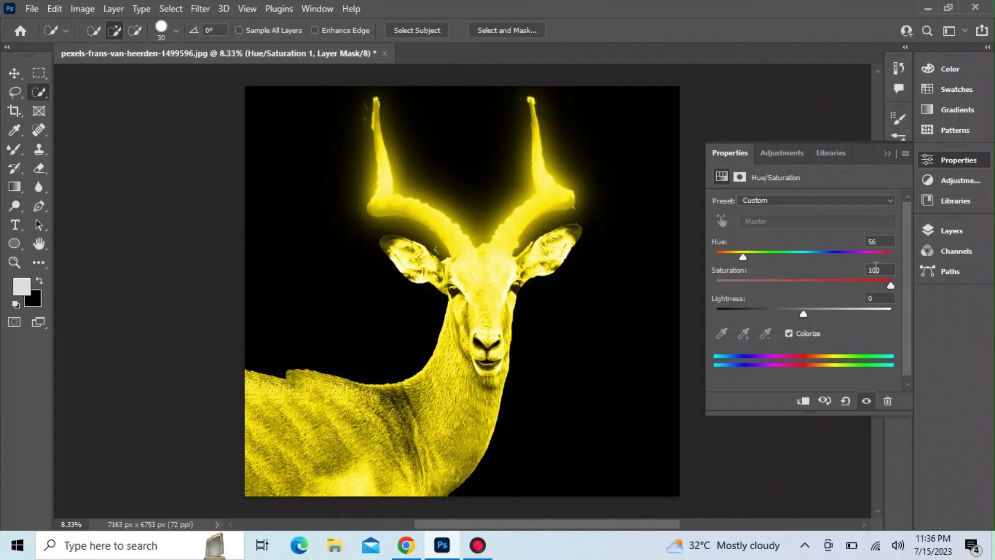
{"action": "left_click", "coordinate": [869, 242]}
{"action": "type", "text": "44"}
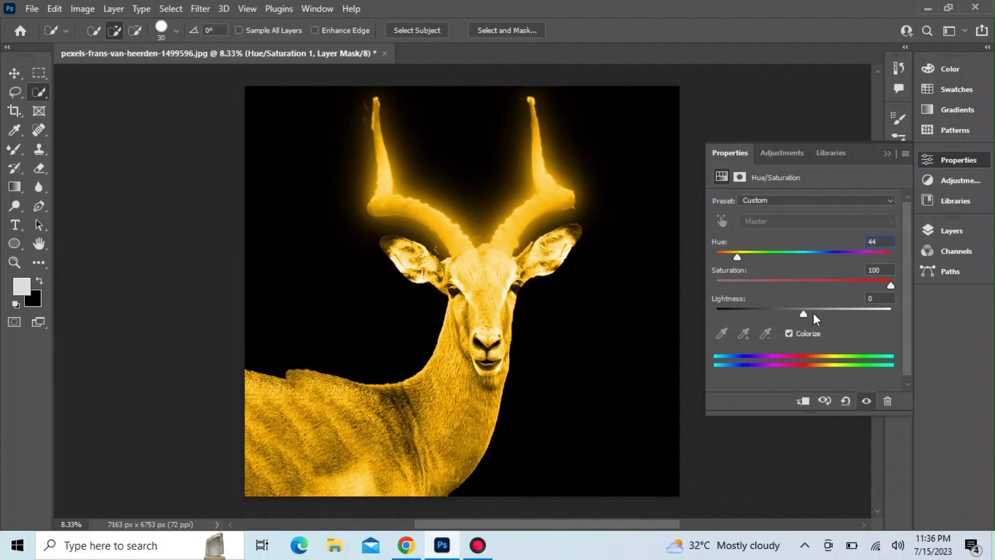
{"action": "key", "text": "Return"}
Set the Hue/Saturation adjustment's lightness to +3 and go back to the layer list
{"action": "left_click_drag", "start_coordinate": [803, 313], "coordinate": [803, 315]}
{"action": "left_click_drag", "start_coordinate": [808, 312], "coordinate": [808, 314]}
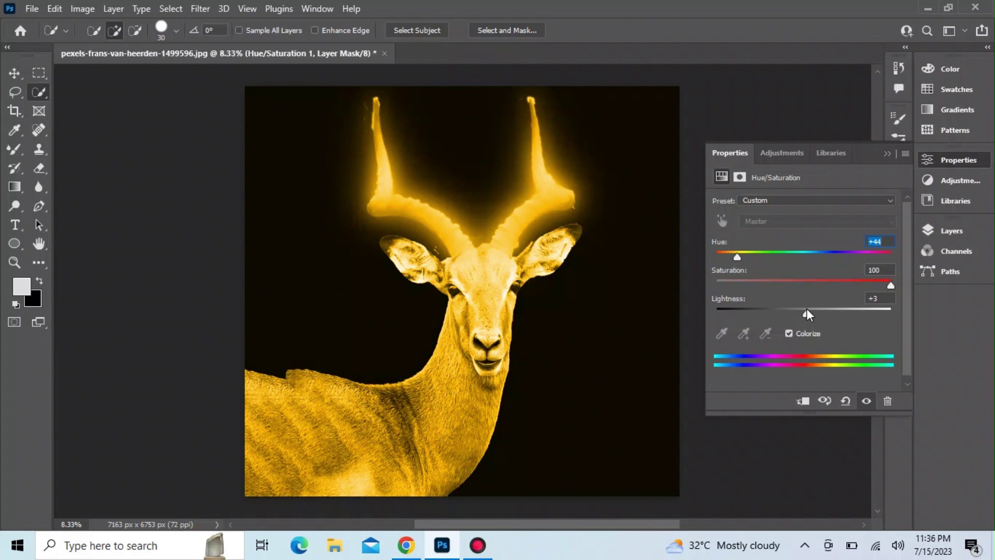
{"action": "left_click", "coordinate": [959, 321]}
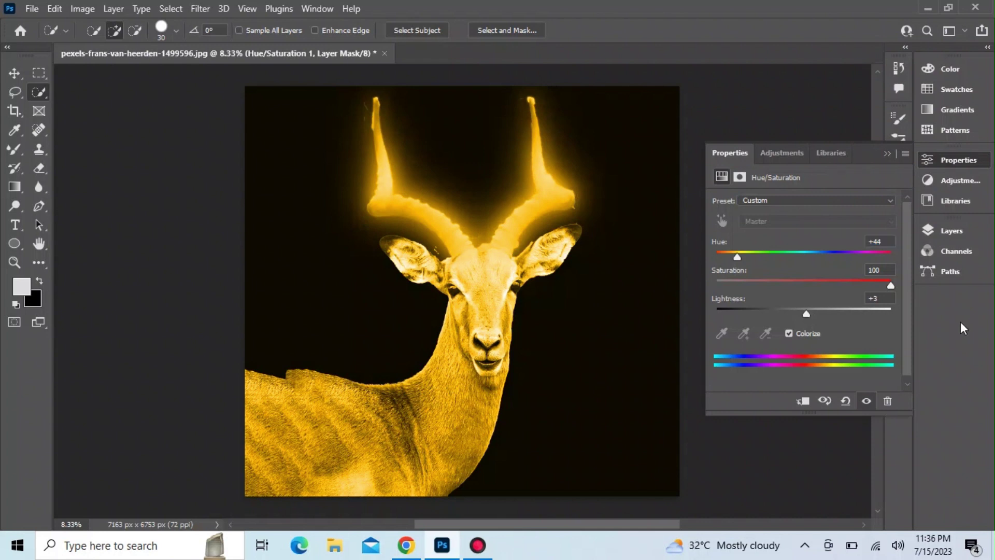
{"action": "left_click", "coordinate": [910, 157]}
{"action": "left_click", "coordinate": [909, 157]}
{"action": "left_click", "coordinate": [929, 158]}
{"action": "left_click", "coordinate": [924, 231]}
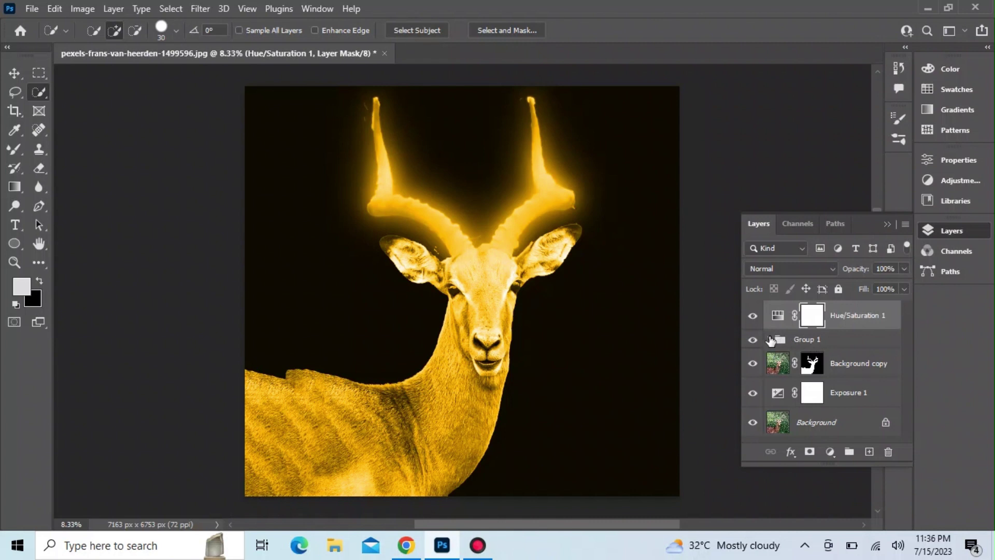
{"action": "left_click", "coordinate": [477, 548]}
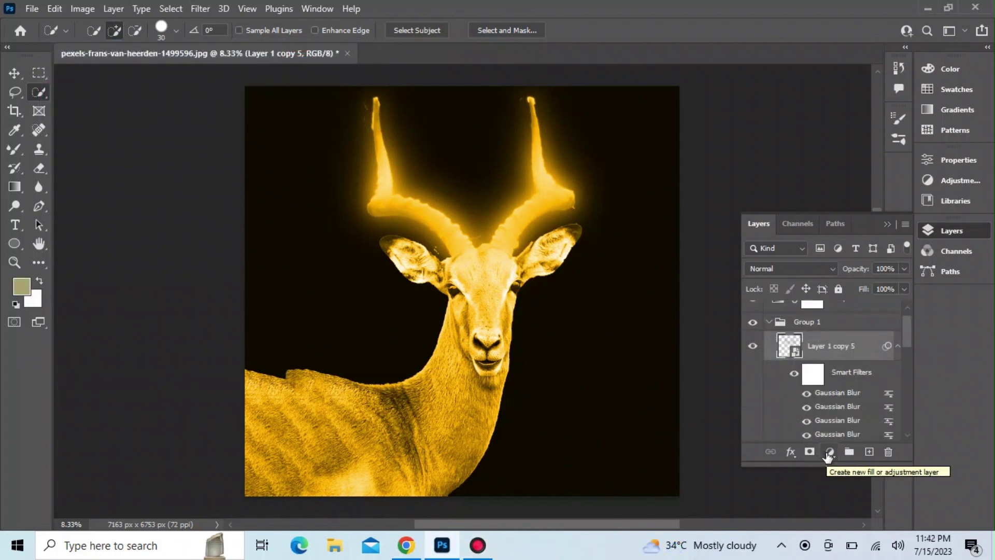
Add a Hue/Saturation adjustment above Layer 1 copy 5 in Group 1 with Colorize on, saturation 100 and hue 44
{"action": "left_click", "coordinate": [830, 452]}
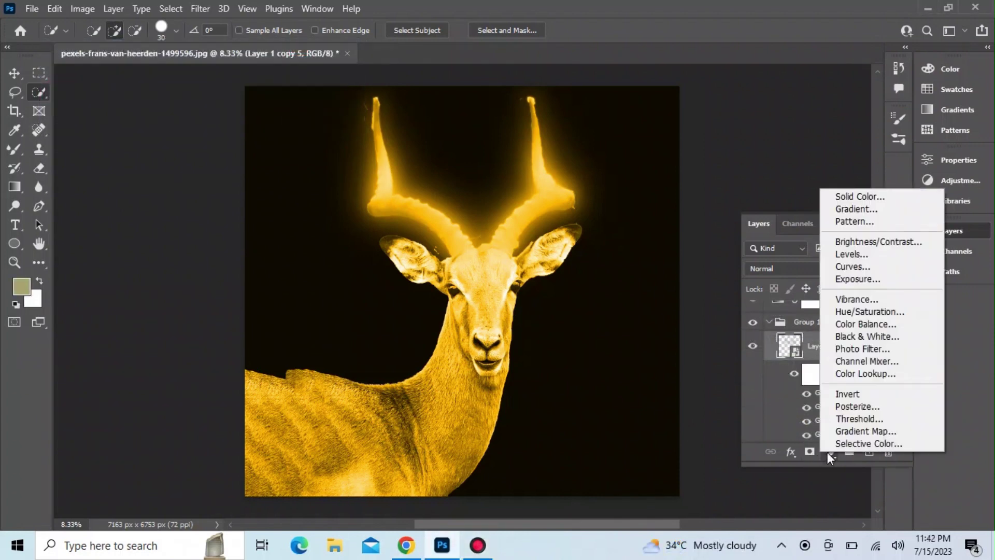
{"action": "left_click", "coordinate": [859, 312]}
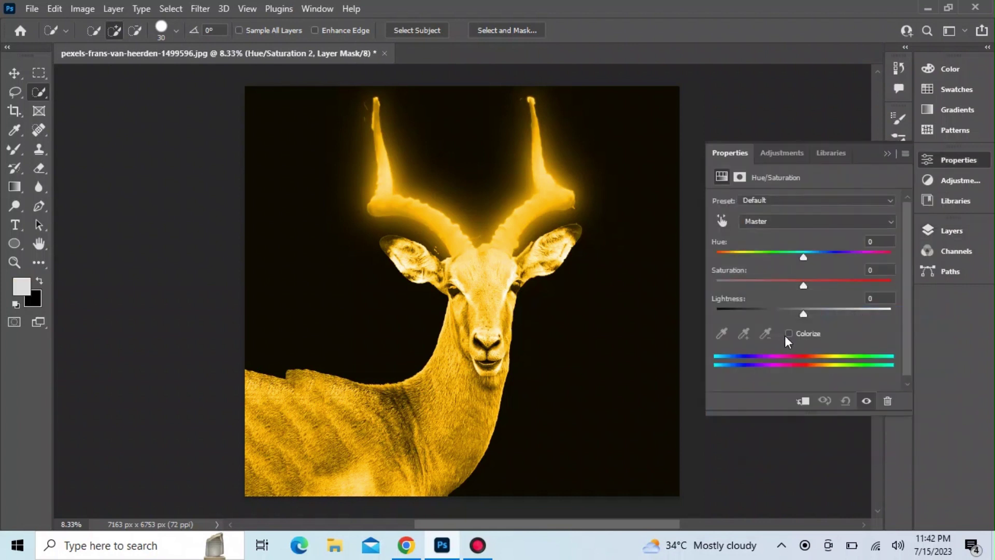
{"action": "left_click", "coordinate": [788, 333]}
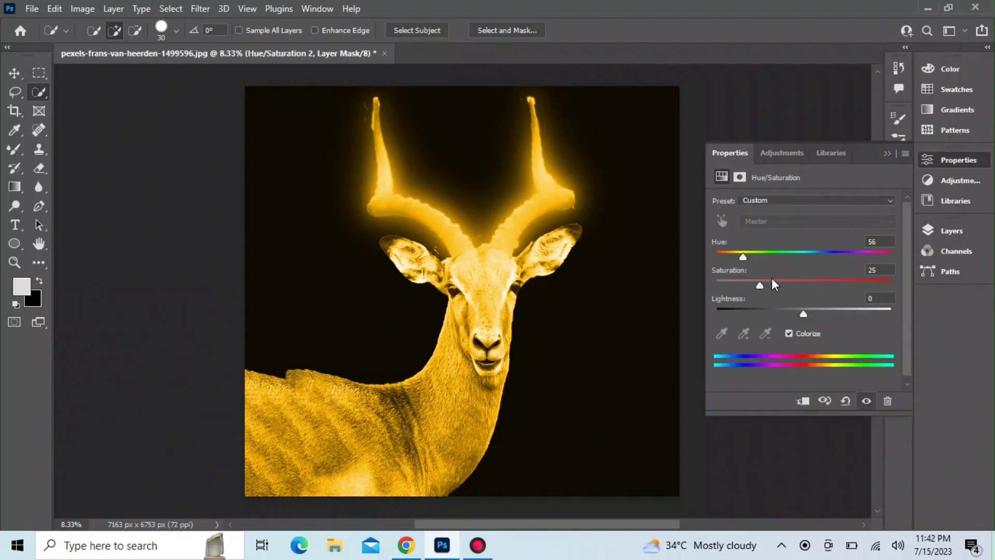
{"action": "left_click_drag", "start_coordinate": [780, 282], "coordinate": [893, 283]}
{"action": "double_click", "coordinate": [880, 241]}
{"action": "type", "text": "44"}
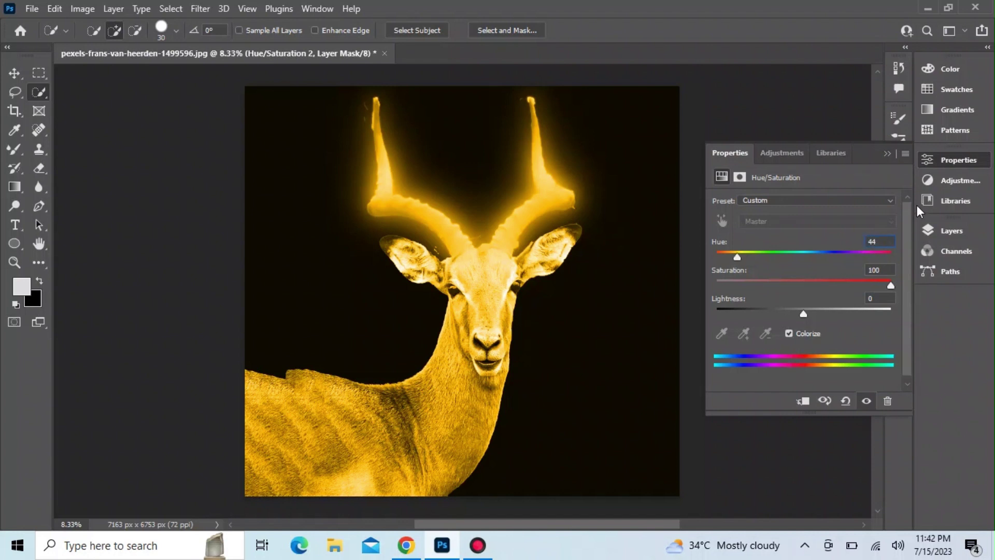
{"action": "left_click", "coordinate": [926, 162]}
{"action": "left_click", "coordinate": [929, 231]}
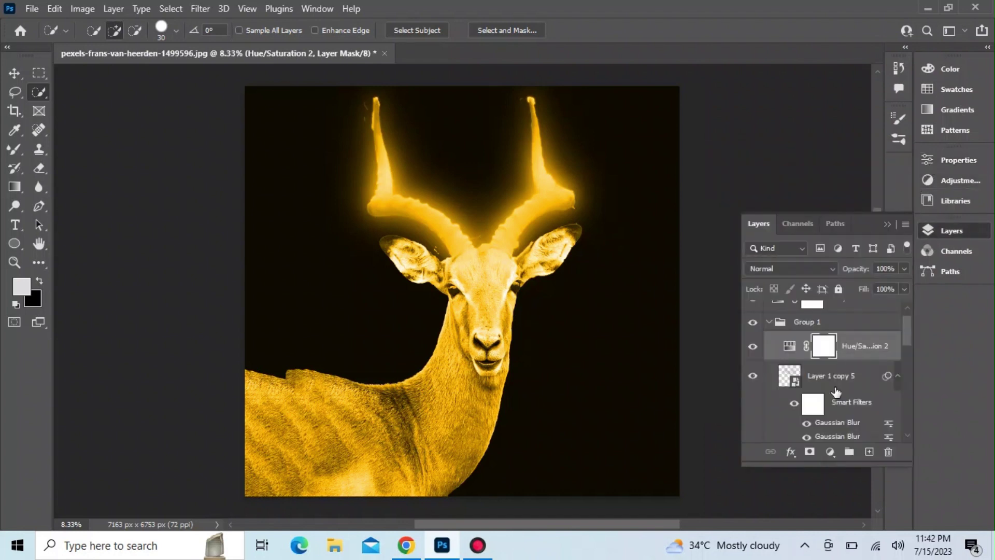
Add a Brightness/Contrast adjustment directly above Background copy, with brightness about -80 and contrast raised slightly above 35
{"action": "left_click_drag", "start_coordinate": [906, 339], "coordinate": [907, 419]}
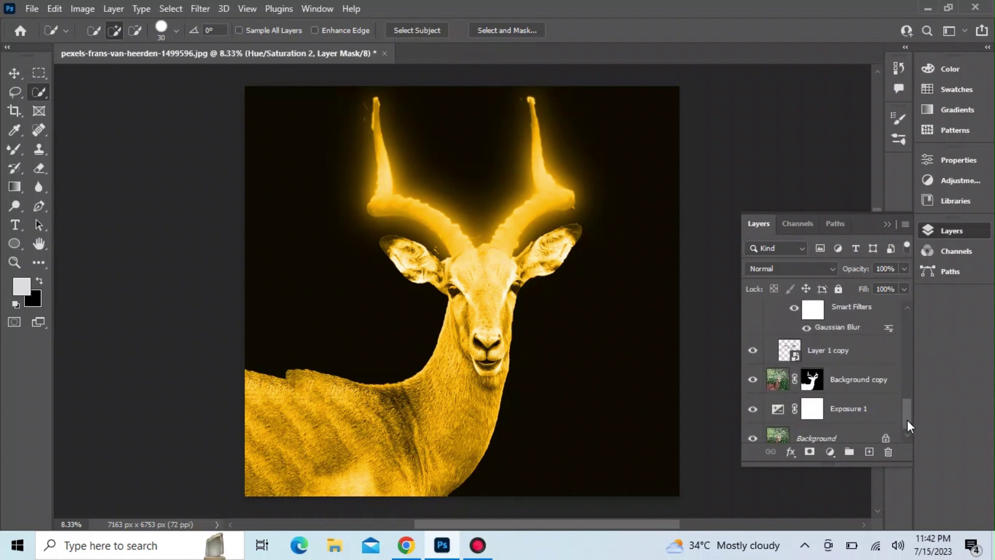
{"action": "left_click", "coordinate": [812, 382]}
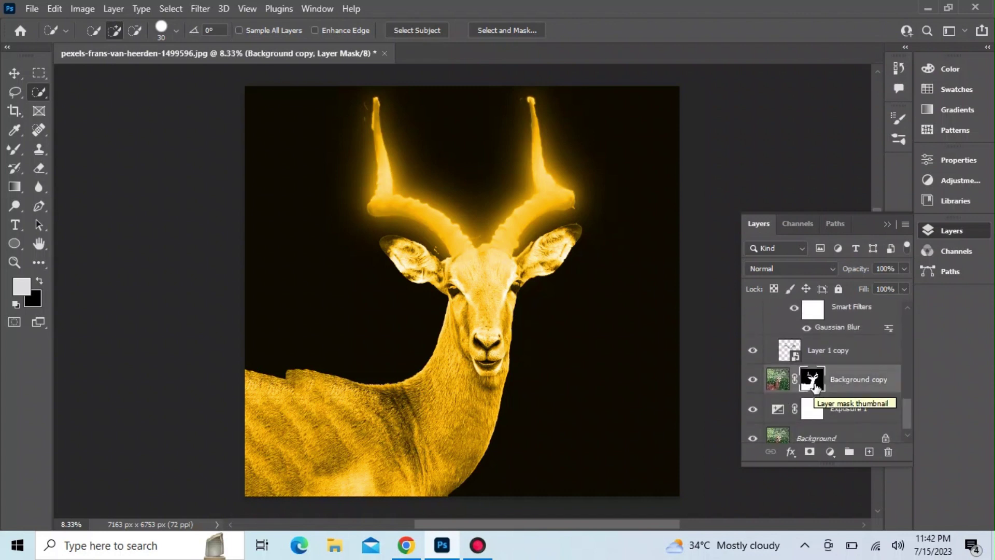
{"action": "left_click", "coordinate": [830, 451]}
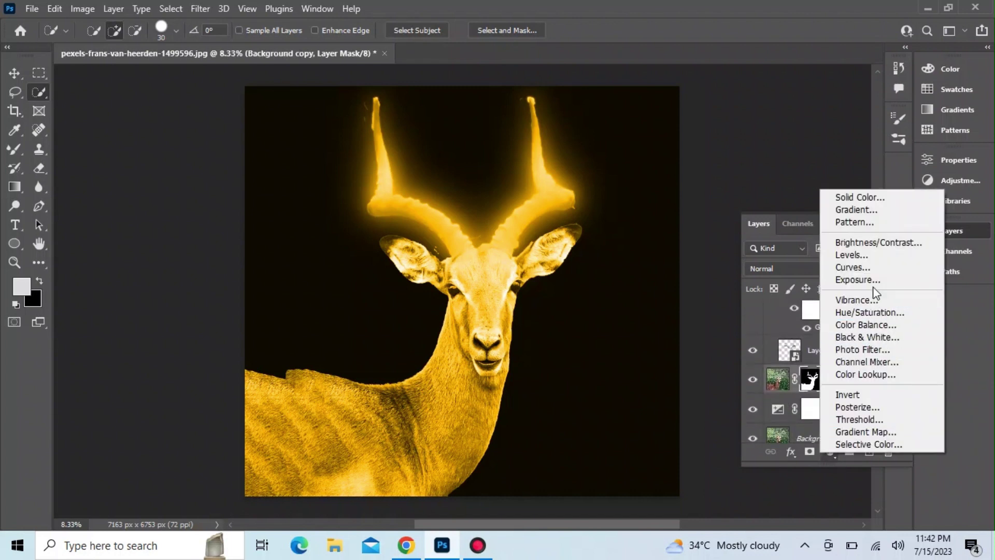
{"action": "left_click", "coordinate": [878, 242]}
{"action": "left_click_drag", "start_coordinate": [803, 242], "coordinate": [757, 243]}
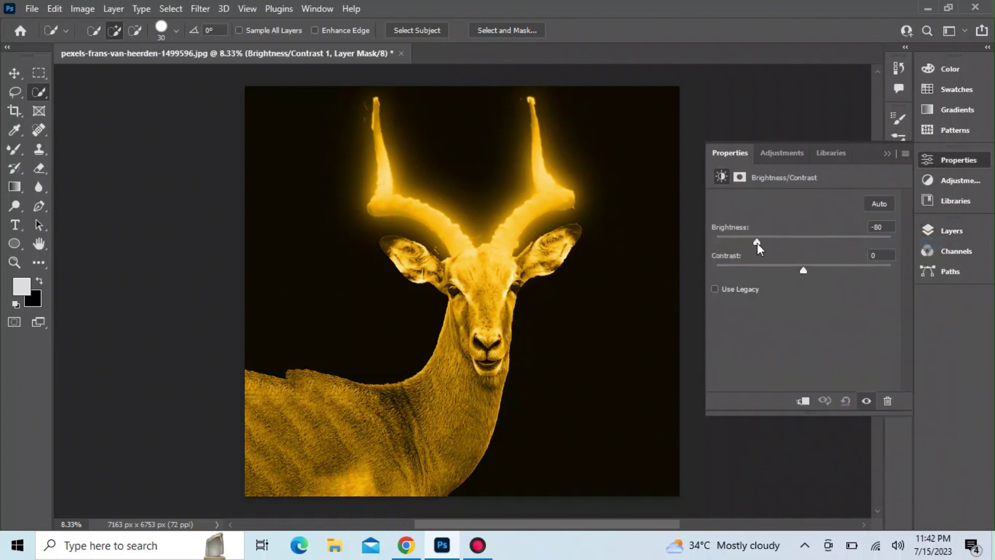
{"action": "left_click_drag", "start_coordinate": [804, 270], "coordinate": [823, 270]}
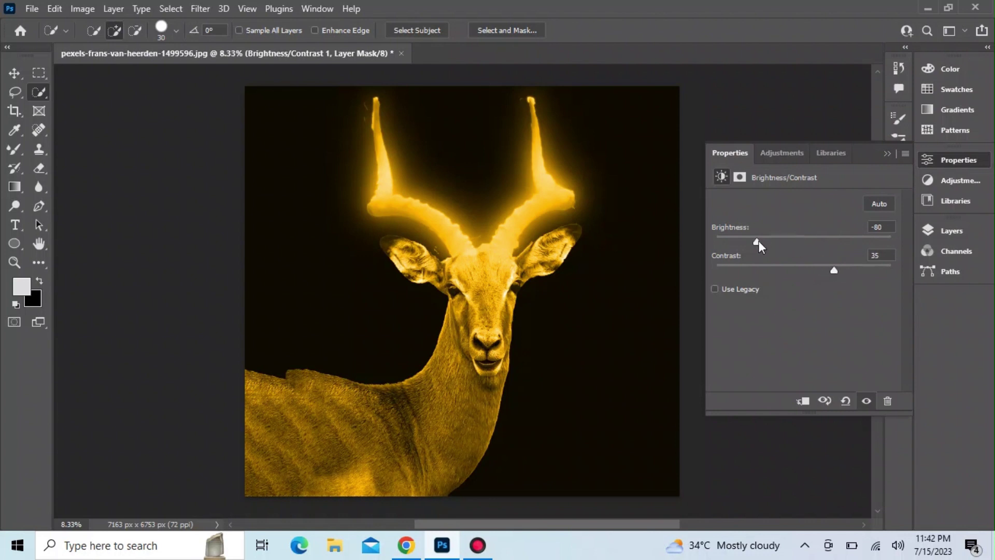
{"action": "left_click_drag", "start_coordinate": [834, 270], "coordinate": [840, 271]}
{"action": "left_click", "coordinate": [921, 161]}
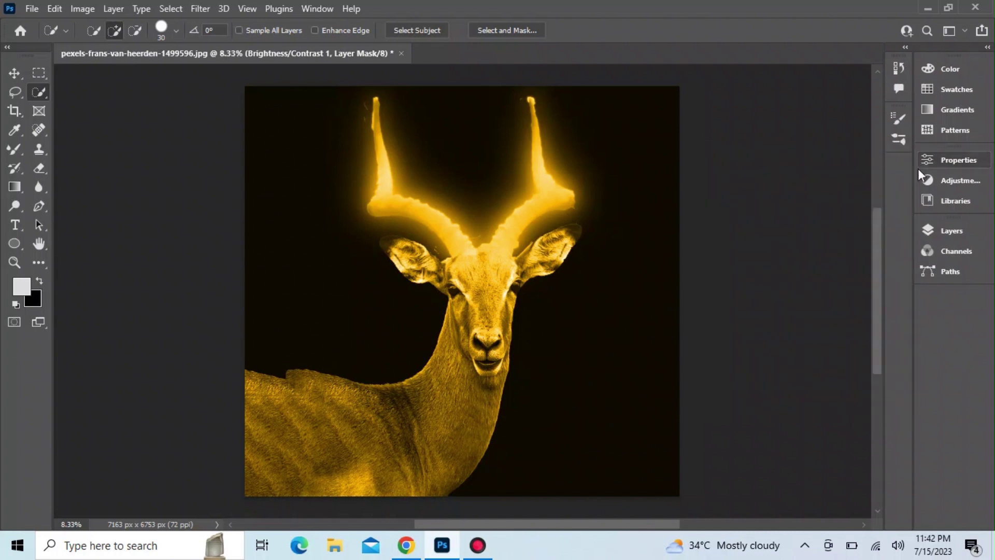
{"action": "left_click", "coordinate": [924, 229]}
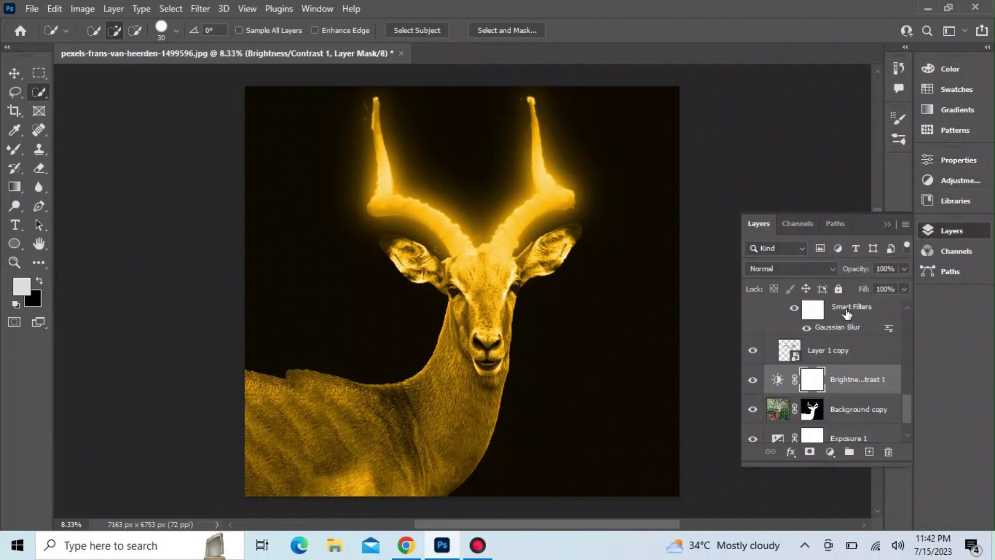
Collapse the smart filter lists of Layer 1 copy 5, Layer 1 copy 4 and Layer 1 copy 3 in Group 1
{"action": "left_click_drag", "start_coordinate": [906, 409], "coordinate": [910, 335]}
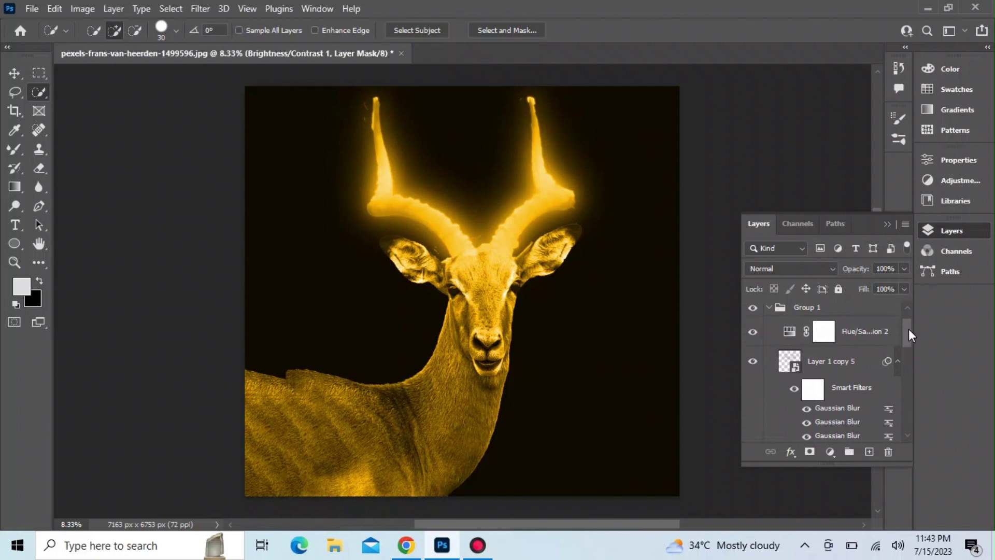
{"action": "left_click", "coordinate": [897, 362]}
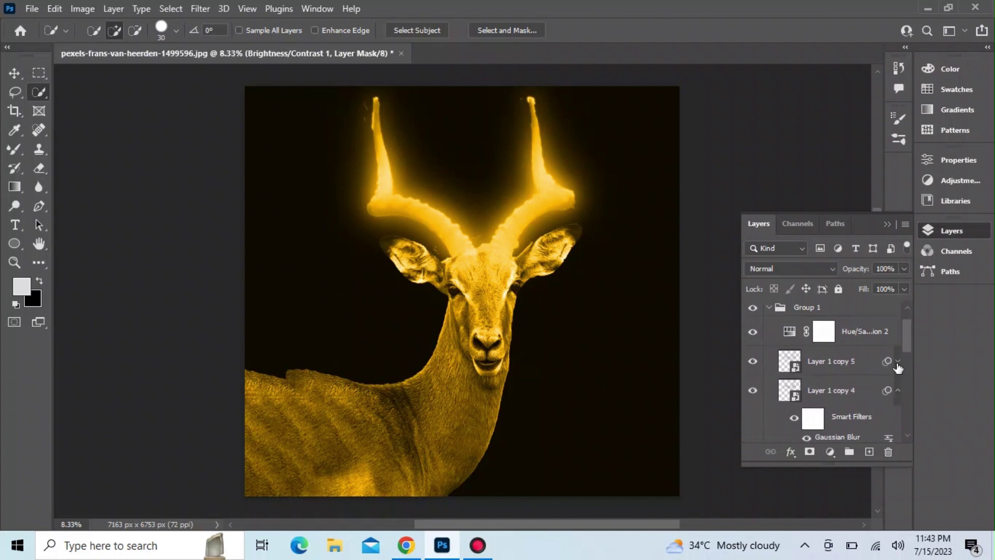
{"action": "left_click", "coordinate": [898, 391]}
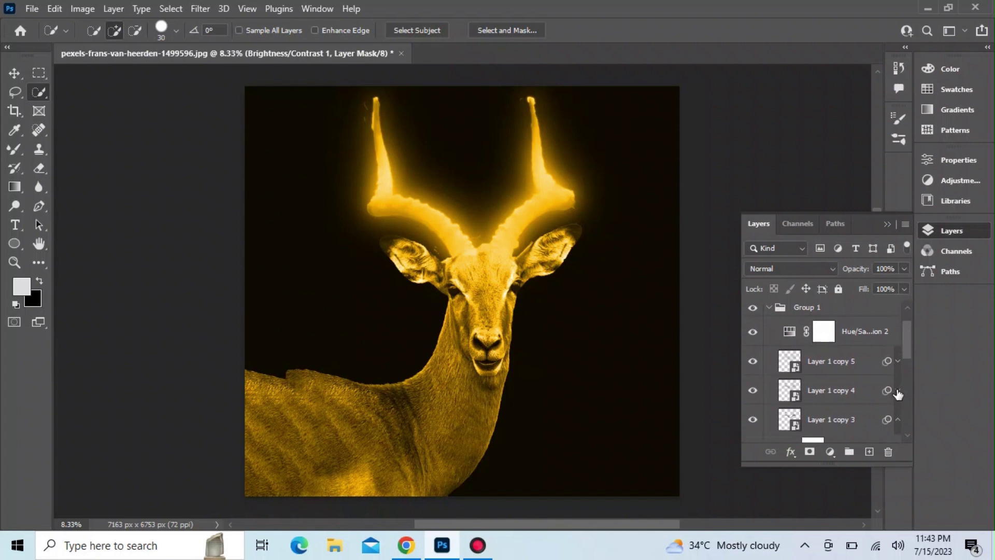
{"action": "left_click", "coordinate": [898, 420]}
{"action": "left_click_drag", "start_coordinate": [908, 347], "coordinate": [904, 333]}
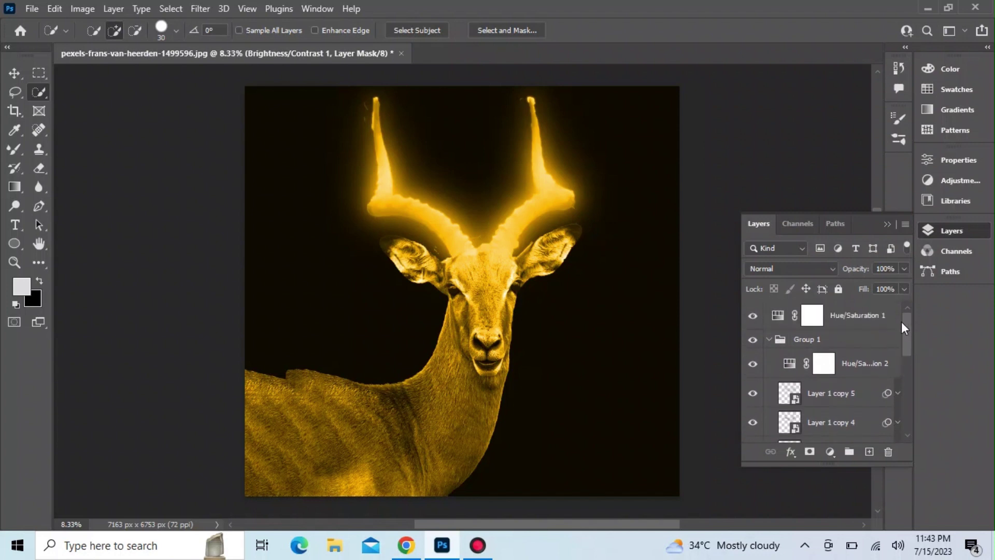
Add an empty layer above Hue/Saturation 1 and choose the Kyle's Spatter Brushes pressure-control brush at 250 px
{"action": "left_click", "coordinate": [812, 320]}
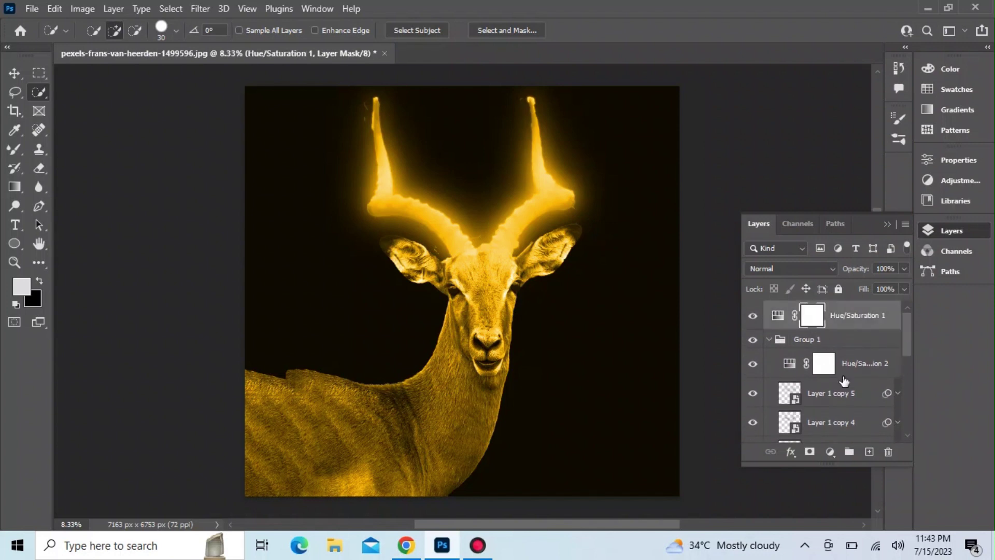
{"action": "left_click", "coordinate": [868, 452]}
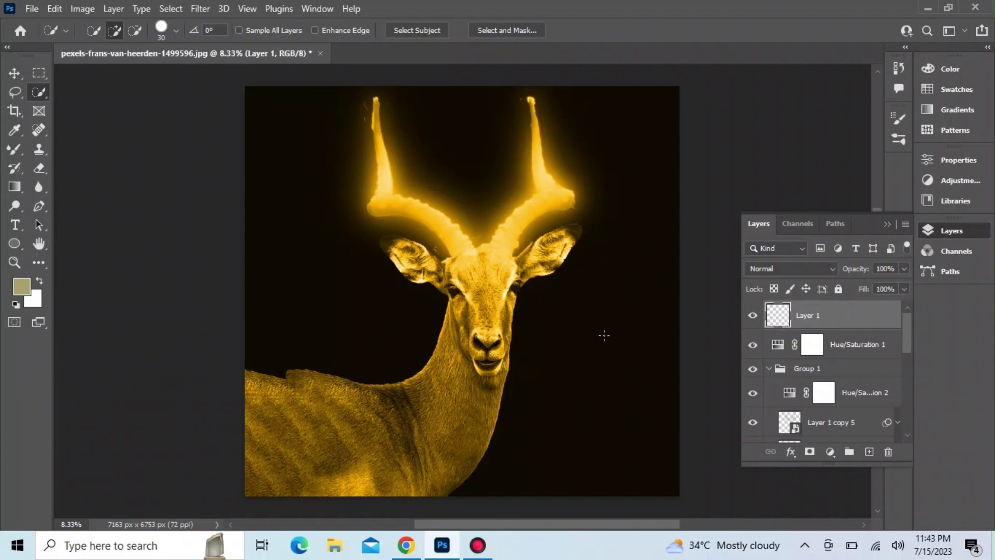
{"action": "left_click", "coordinate": [14, 149]}
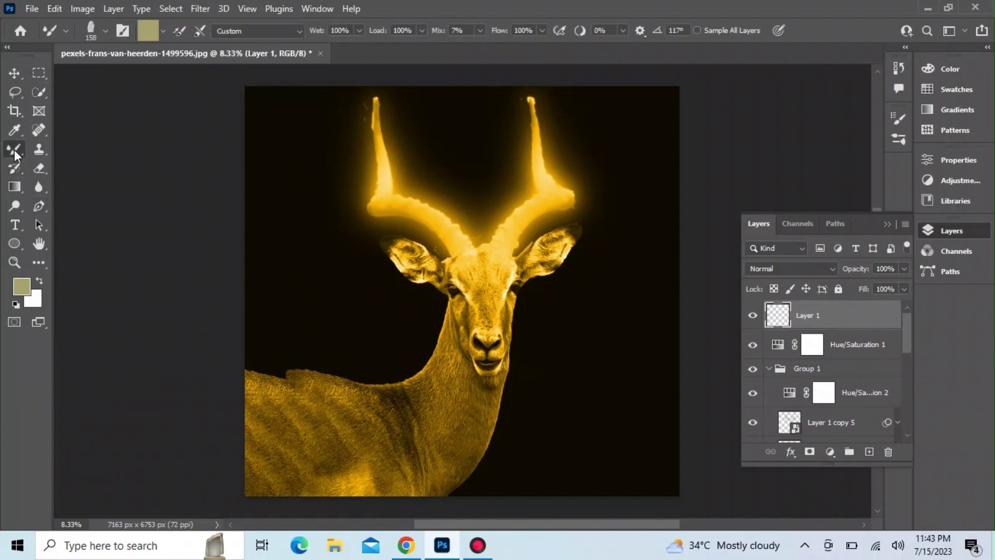
{"action": "right_click", "coordinate": [273, 207]}
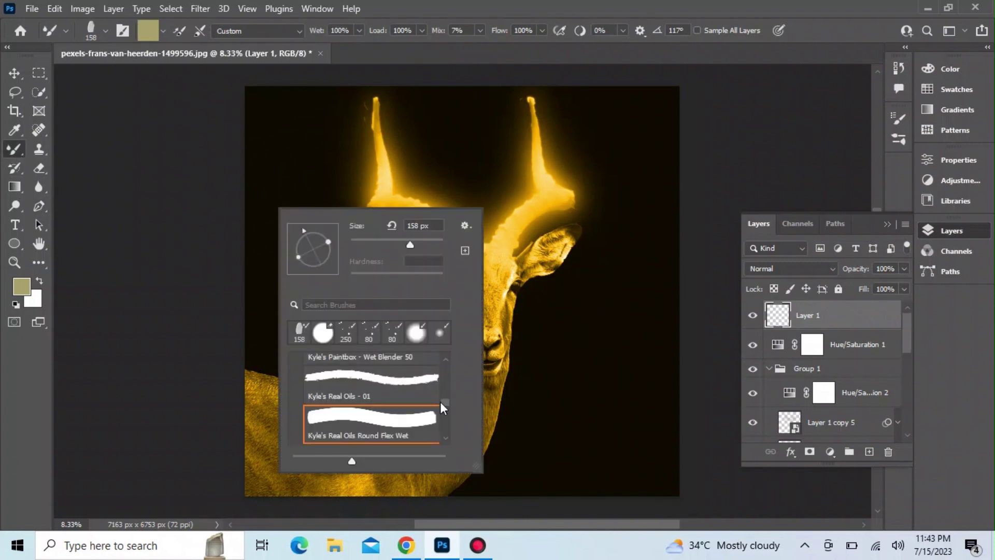
{"action": "left_click_drag", "start_coordinate": [443, 404], "coordinate": [447, 415]}
{"action": "left_click", "coordinate": [391, 392]}
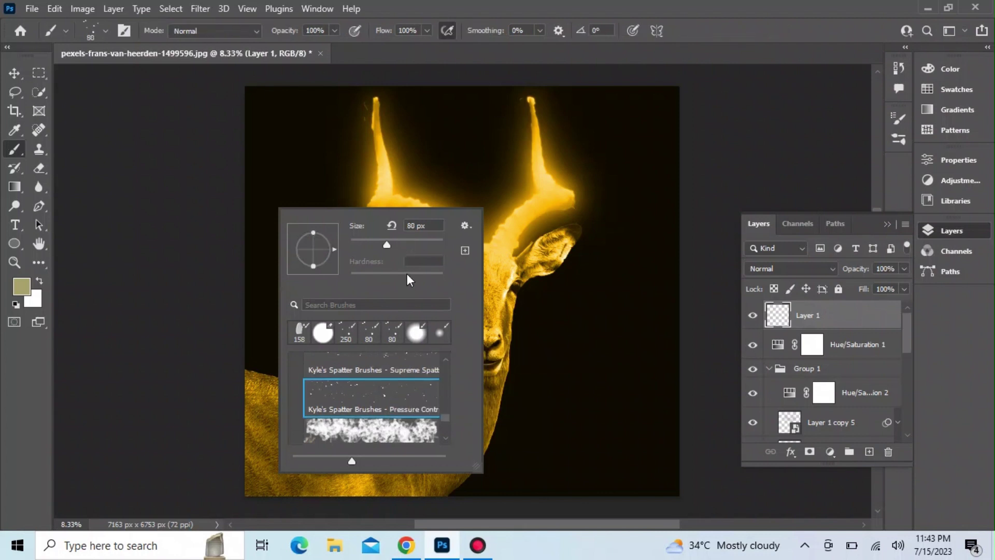
{"action": "double_click", "coordinate": [414, 225]}
{"action": "type", "text": "250"}
{"action": "key", "text": "Return"}
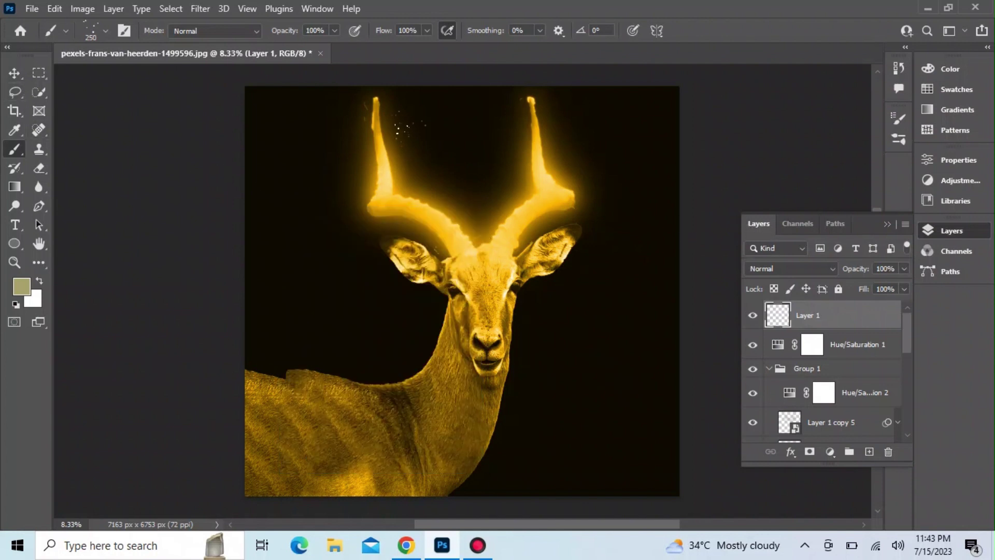
Paint scattered spark particles on Layer 1 around both horns and beside the ears with the spatter brush
{"action": "left_click_drag", "start_coordinate": [386, 108], "coordinate": [395, 123]}
{"action": "left_click_drag", "start_coordinate": [426, 186], "coordinate": [460, 216]}
{"action": "mouse_move", "coordinate": [502, 177]}
{"action": "left_mouse_down"}
{"action": "mouse_move", "coordinate": [523, 109]}
{"action": "mouse_move", "coordinate": [538, 99]}
{"action": "mouse_move", "coordinate": [546, 140]}
{"action": "left_mouse_up"}
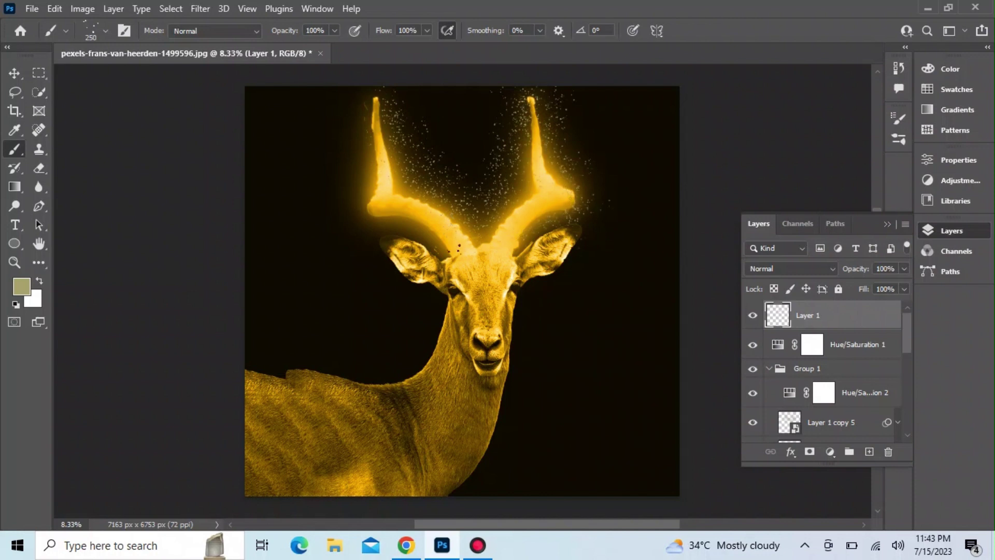
{"action": "left_click_drag", "start_coordinate": [415, 236], "coordinate": [358, 194]}
{"action": "left_click_drag", "start_coordinate": [371, 134], "coordinate": [373, 93]}
{"action": "left_click_drag", "start_coordinate": [592, 232], "coordinate": [587, 244]}
{"action": "left_click", "coordinate": [14, 73]}
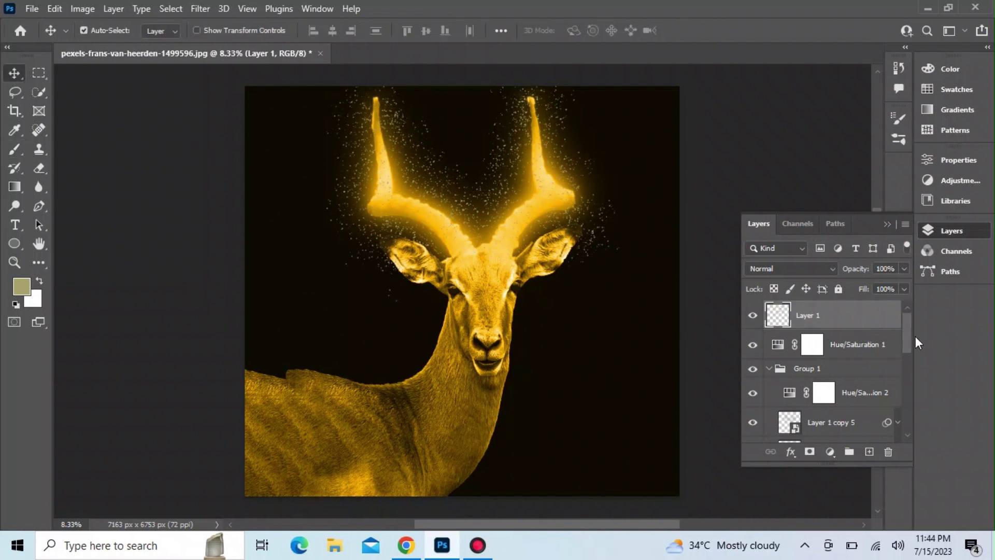
Check the settings of the Hue/Saturation adjustment inside Group 1 and collapse the group
{"action": "mouse_move", "coordinate": [904, 337]}
{"action": "left_mouse_down"}
{"action": "mouse_move", "coordinate": [909, 362]}
{"action": "mouse_move", "coordinate": [907, 327]}
{"action": "left_mouse_up"}
{"action": "left_click", "coordinate": [787, 395]}
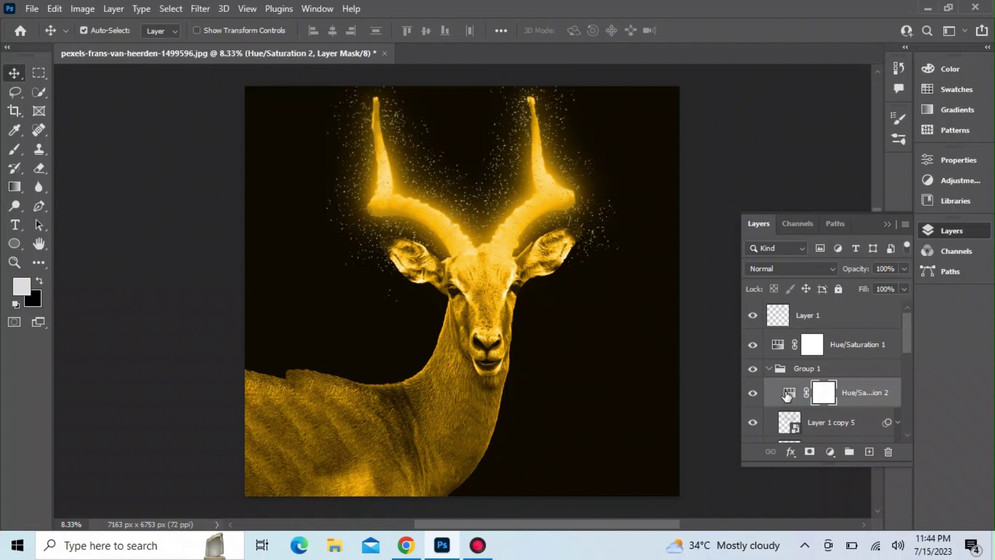
{"action": "left_click", "coordinate": [787, 395]}
{"action": "double_click", "coordinate": [787, 395]}
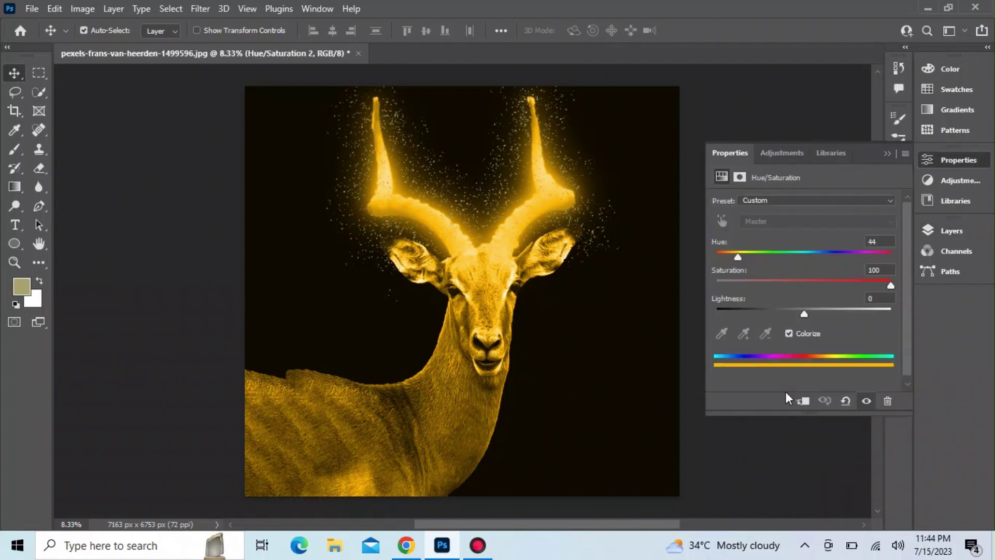
{"action": "left_click", "coordinate": [922, 159]}
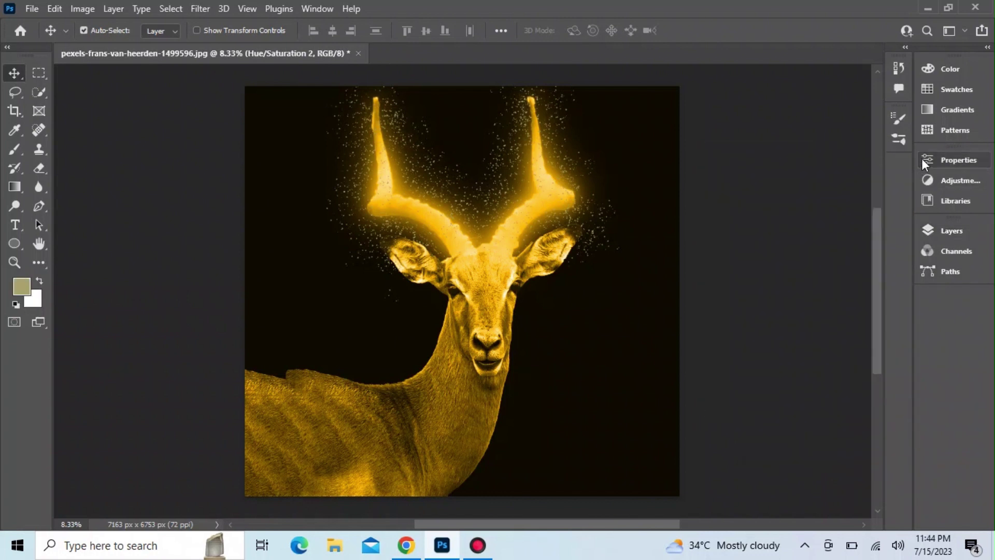
{"action": "mouse_move", "coordinate": [874, 304]}
{"action": "left_mouse_down"}
{"action": "mouse_move", "coordinate": [881, 343]}
{"action": "mouse_move", "coordinate": [880, 299]}
{"action": "left_mouse_up"}
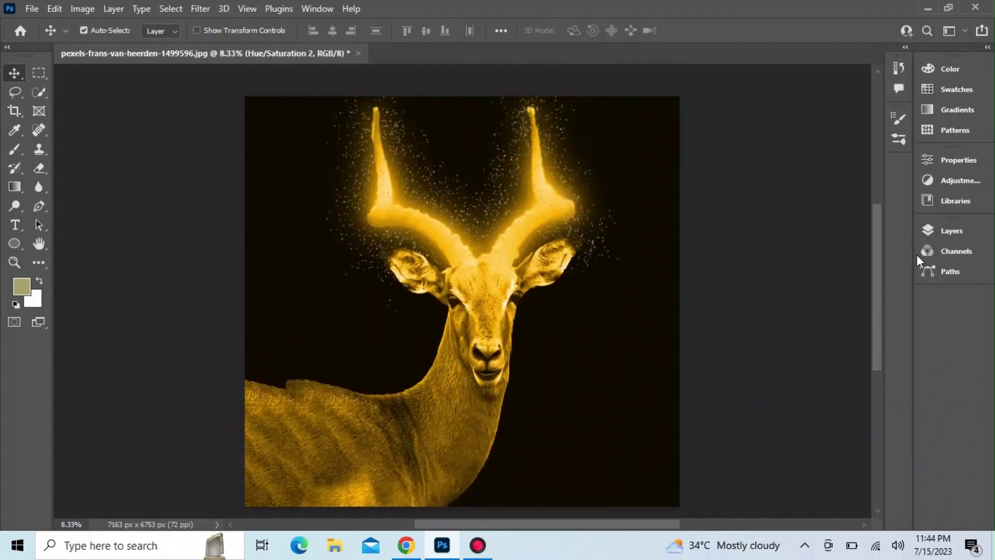
{"action": "left_click", "coordinate": [926, 231]}
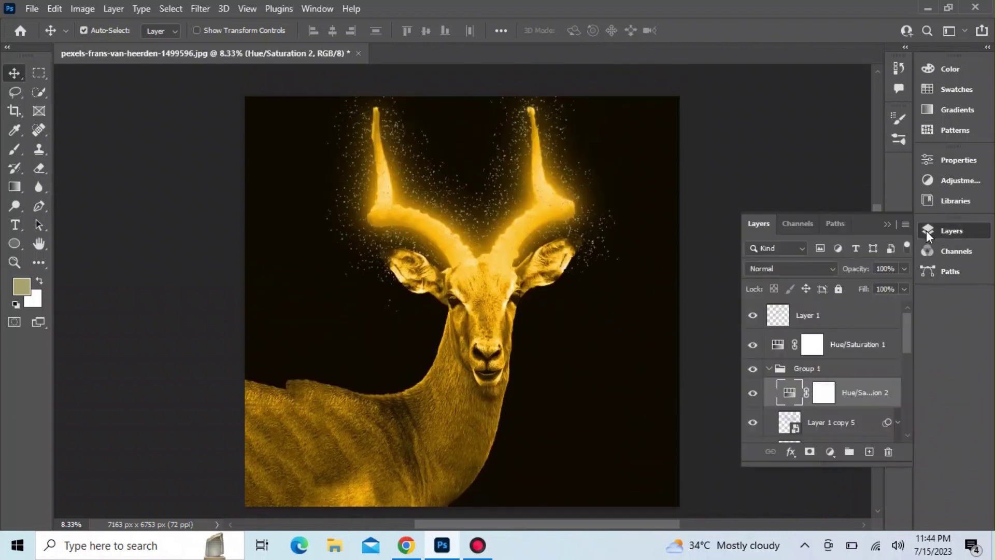
{"action": "left_click", "coordinate": [767, 372]}
{"action": "left_click", "coordinate": [769, 369]}
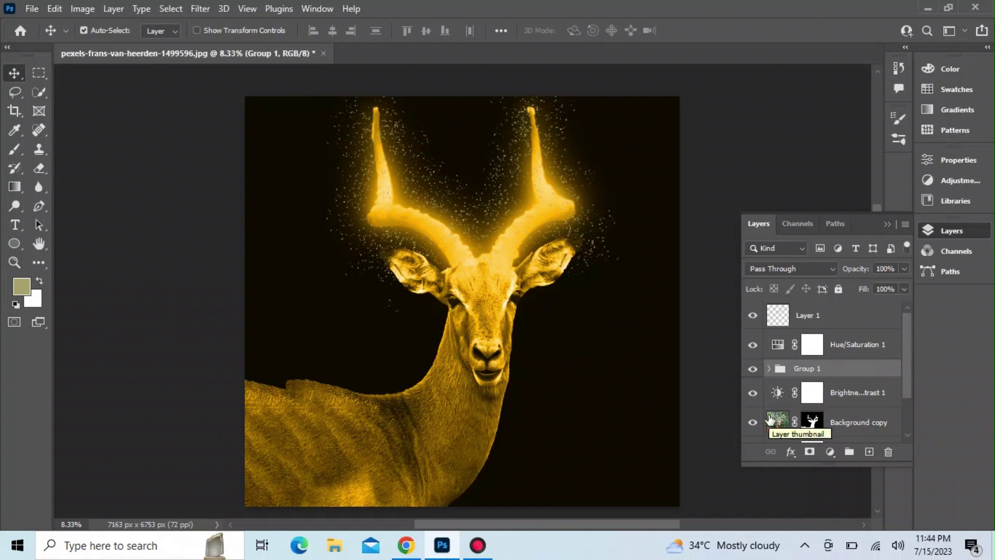
Hide the Background layer to inspect the cut-out antelope without its backdrop, and show the layer again
{"action": "left_click", "coordinate": [753, 422]}
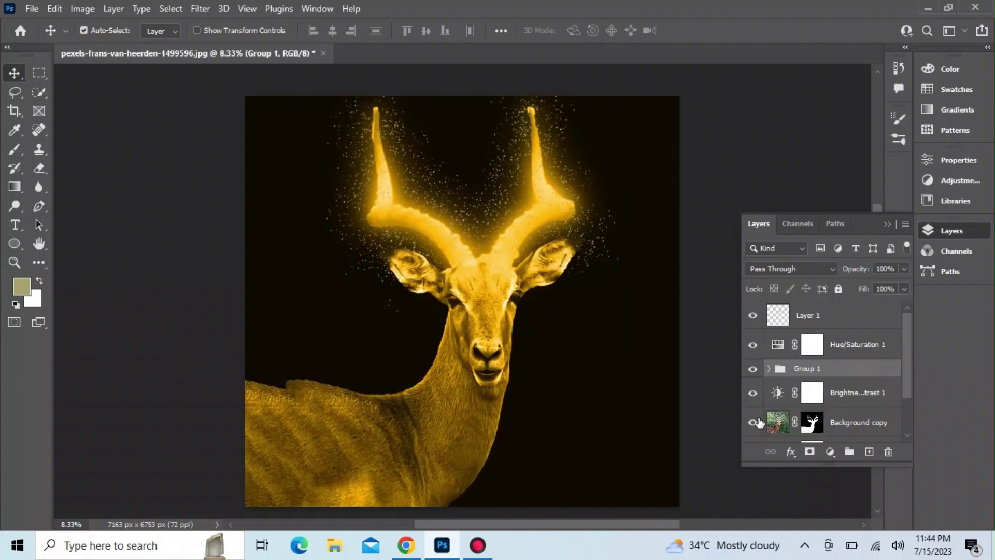
{"action": "left_click_drag", "start_coordinate": [903, 336], "coordinate": [909, 382]}
{"action": "left_click", "coordinate": [753, 428]}
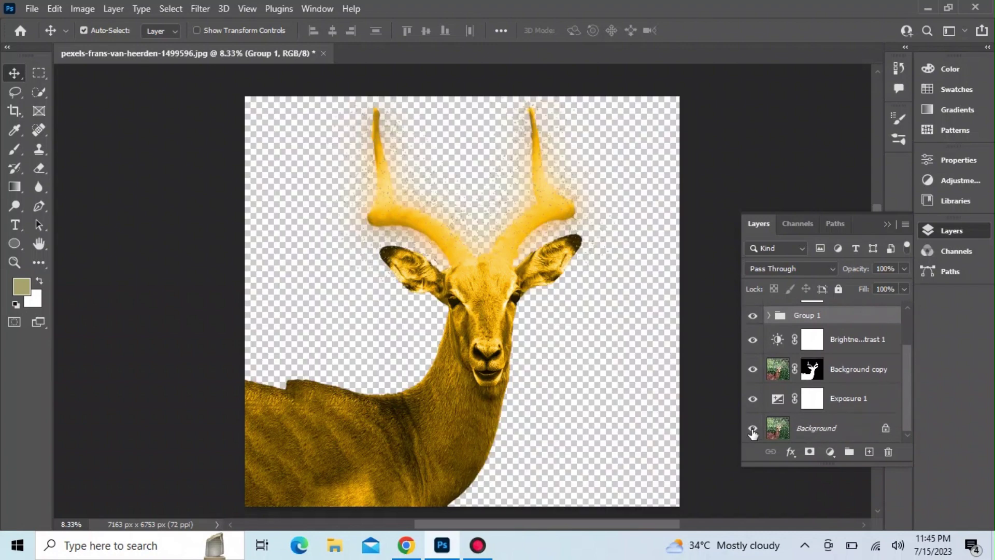
{"action": "left_click", "coordinate": [753, 428]}
{"action": "left_click_drag", "start_coordinate": [910, 384], "coordinate": [909, 341]}
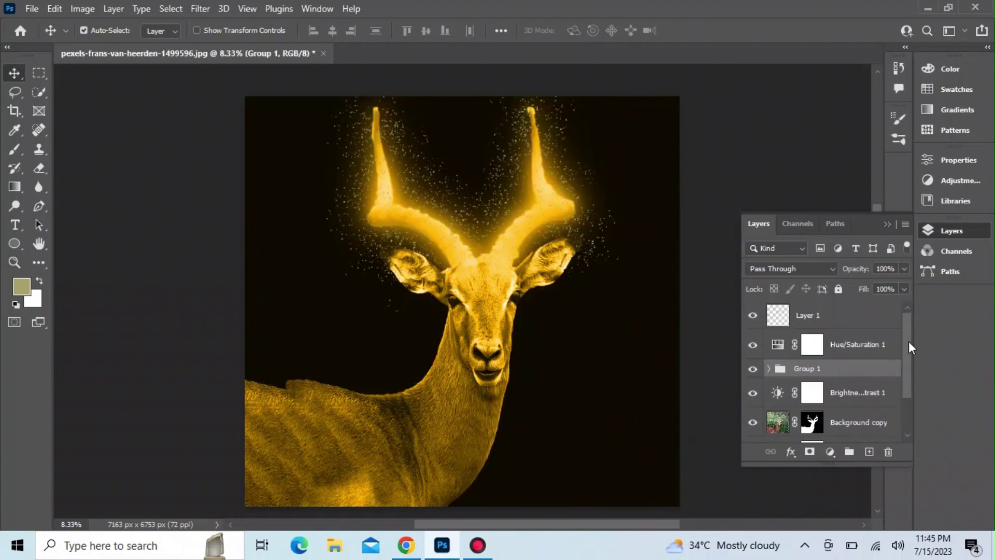
Set the hue of the Hue/Saturation 1 adjustment above Group 1 to 75 and return to the layer list
{"action": "left_click", "coordinate": [784, 353]}
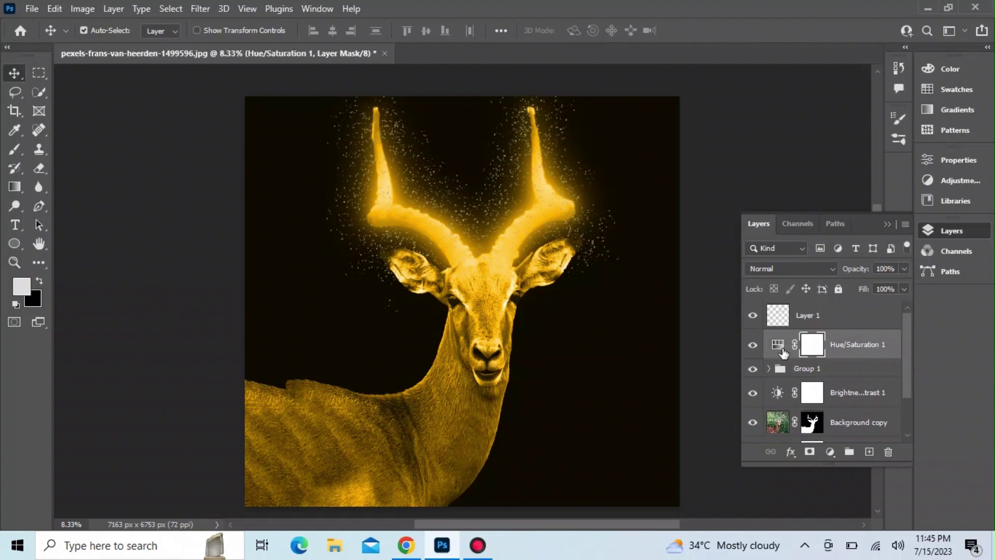
{"action": "double_click", "coordinate": [783, 352]}
{"action": "left_click_drag", "start_coordinate": [877, 246], "coordinate": [862, 243]}
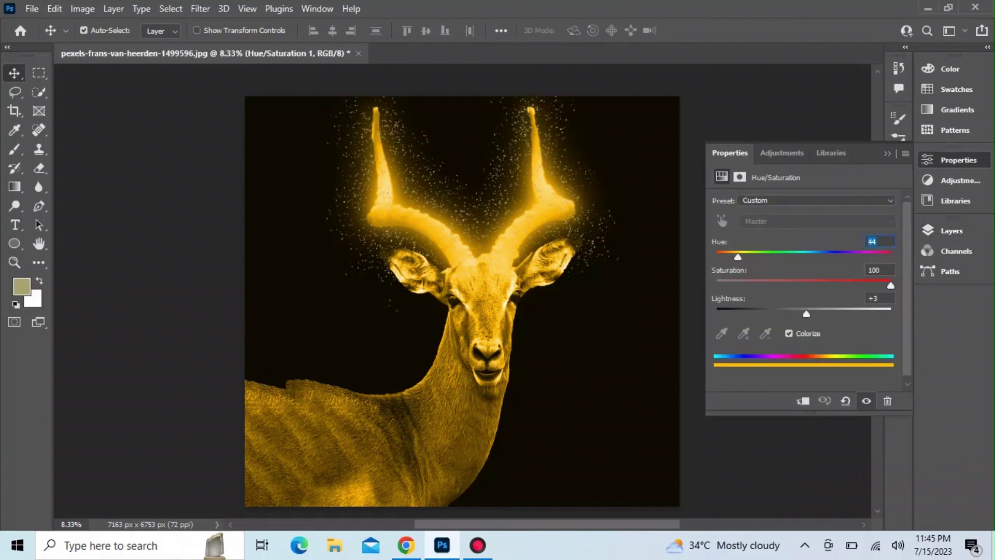
{"action": "type", "text": "75"}
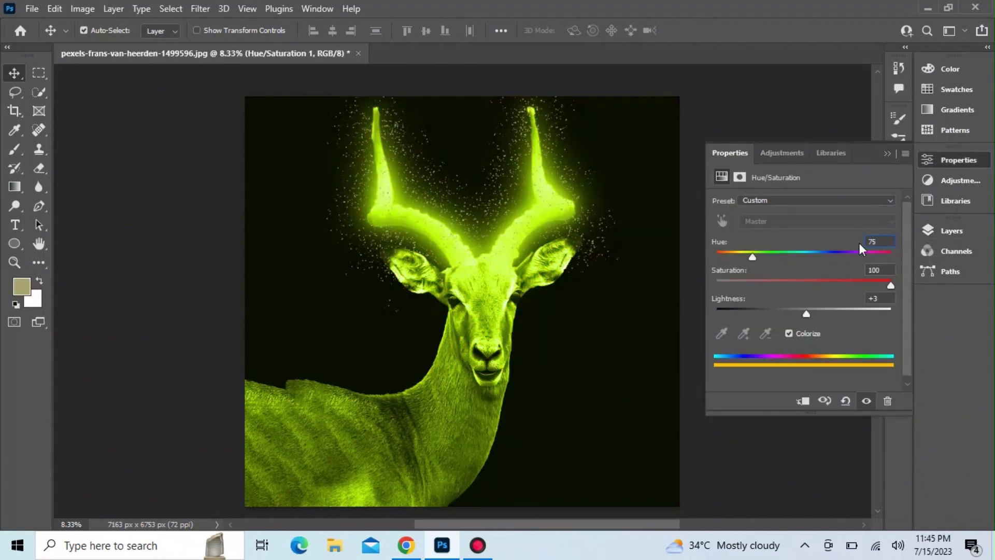
{"action": "left_click", "coordinate": [922, 160]}
{"action": "left_click", "coordinate": [928, 233]}
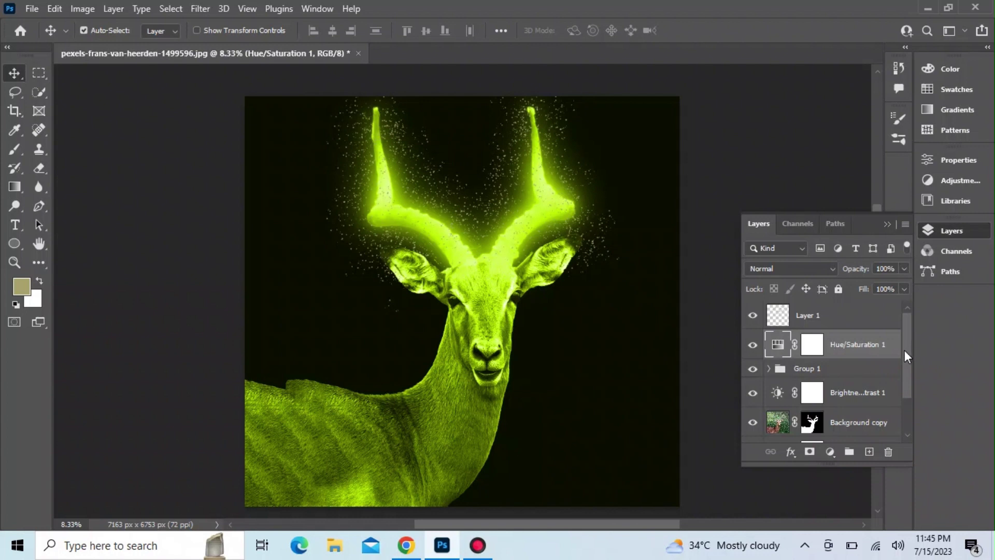
{"action": "mouse_move", "coordinate": [903, 349]}
{"action": "left_mouse_down"}
{"action": "mouse_move", "coordinate": [903, 409]}
{"action": "mouse_move", "coordinate": [906, 334]}
{"action": "left_mouse_up"}
{"action": "left_click", "coordinate": [768, 369]}
{"action": "left_click", "coordinate": [769, 369]}
{"action": "mouse_move", "coordinate": [908, 347]}
{"action": "left_mouse_down"}
{"action": "mouse_move", "coordinate": [912, 385]}
{"action": "mouse_move", "coordinate": [909, 333]}
{"action": "left_mouse_up"}
Open the Export As settings for the antelope image
{"action": "left_click", "coordinate": [32, 9]}
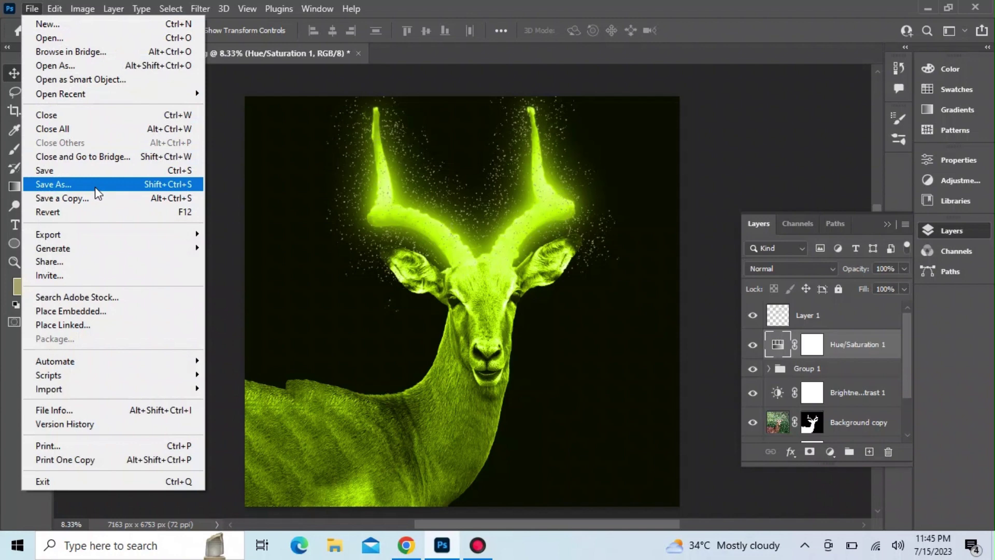
{"action": "mouse_move", "coordinate": [96, 236]}
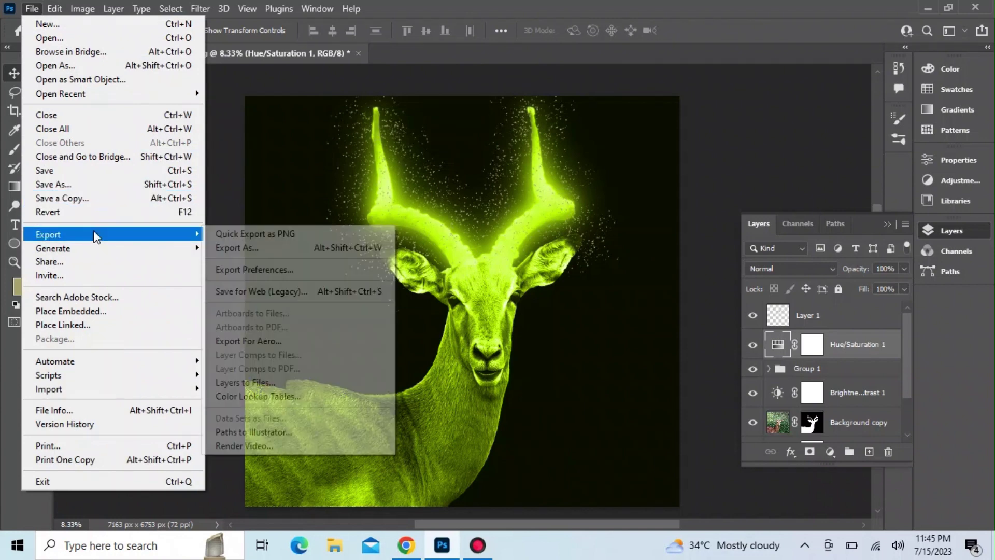
{"action": "left_click", "coordinate": [234, 249]}
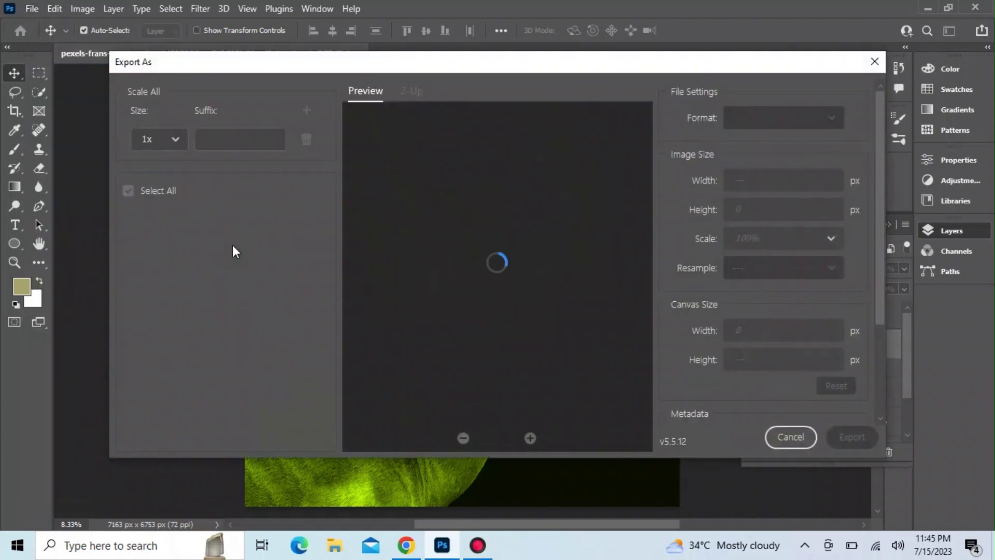
{"action": "left_click", "coordinate": [478, 548]}
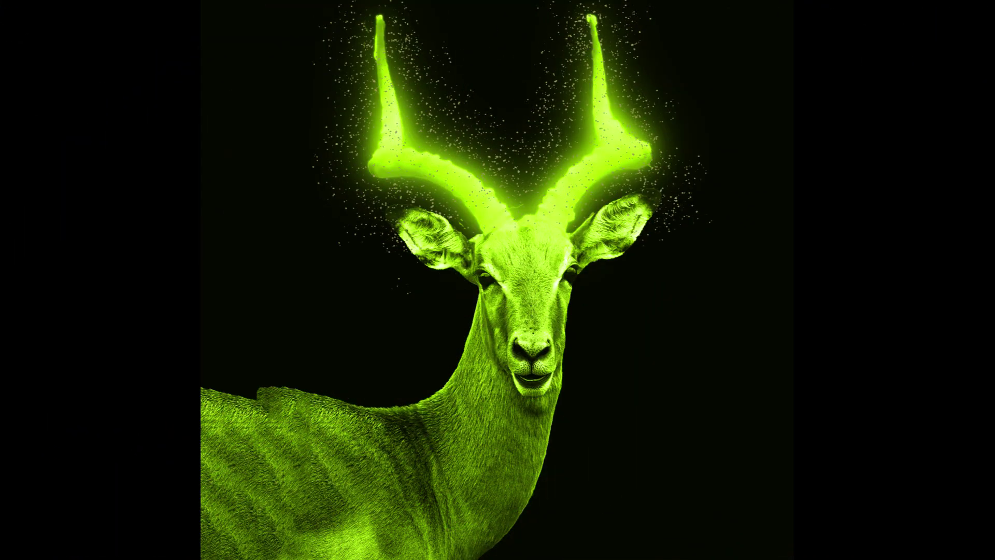